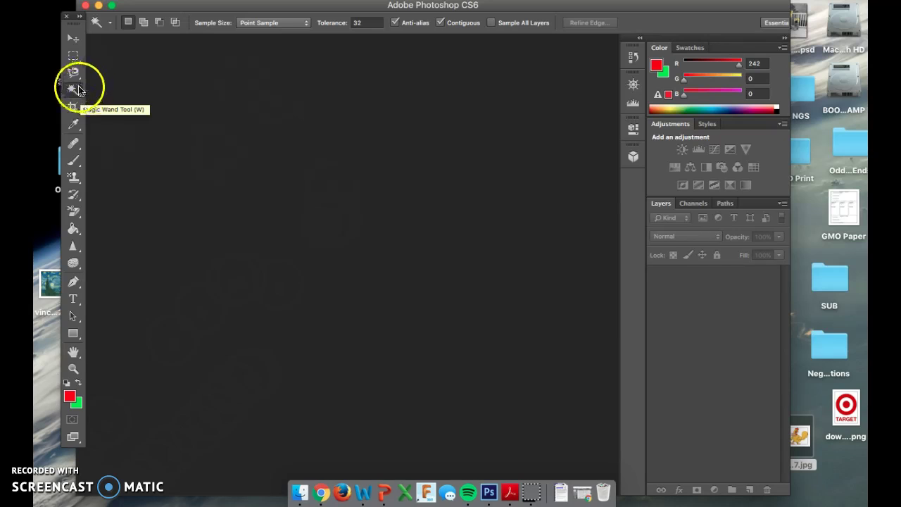
Step: Open the image tmp881543809530331137.jpg from the Desktop
{"action": "mouse_move", "coordinate": [78, 90]}
{"action": "left_mouse_down"}
{"action": "mouse_move", "coordinate": [136, 83]}
{"action": "mouse_move", "coordinate": [138, 111]}
{"action": "mouse_move", "coordinate": [185, 98]}
{"action": "mouse_move", "coordinate": [181, 86]}
{"action": "mouse_move", "coordinate": [191, 123]}
{"action": "left_mouse_up"}
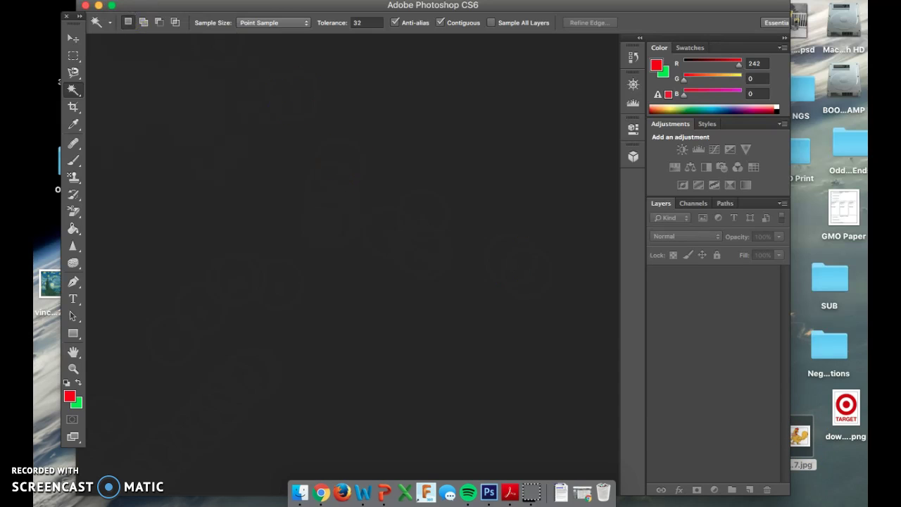
{"action": "left_click", "coordinate": [138, 0]}
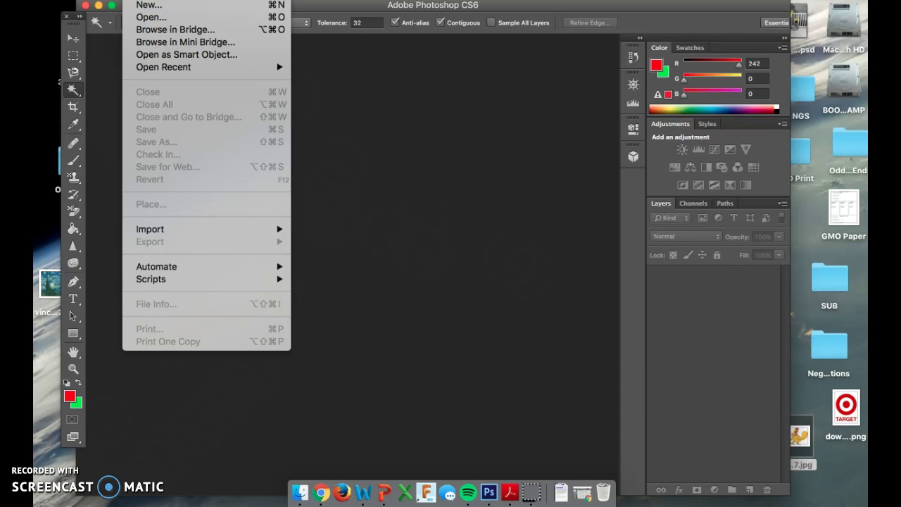
{"action": "left_click", "coordinate": [141, 17]}
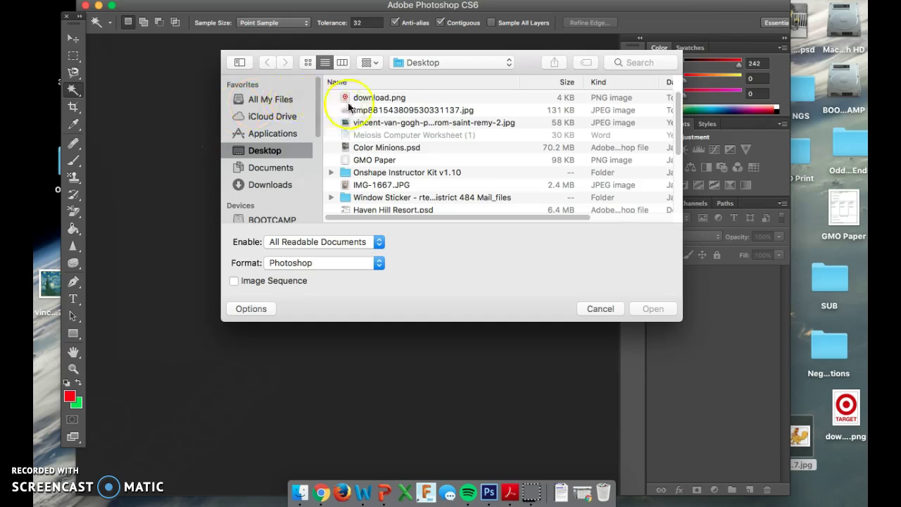
{"action": "double_click", "coordinate": [362, 111]}
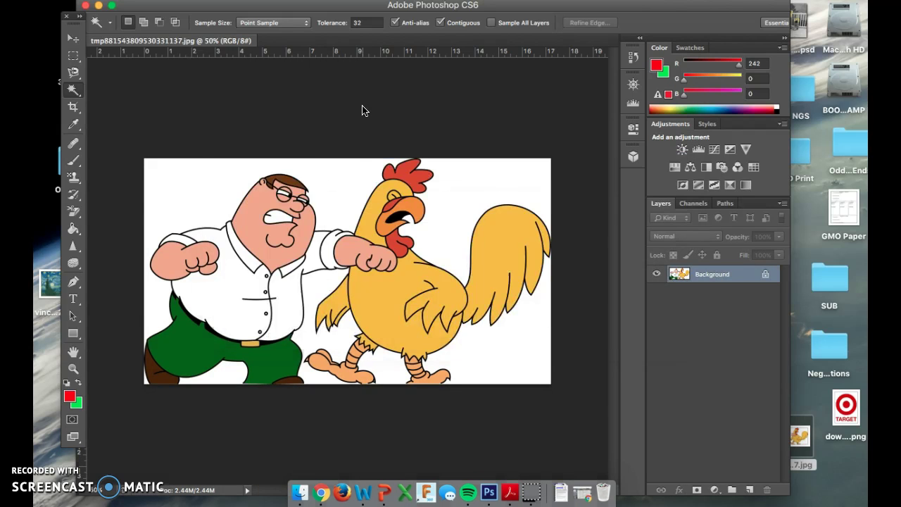
Step: Select the red comb on the chicken's head with the Magic Wand at tolerance 32
{"action": "left_click", "coordinate": [337, 176]}
{"action": "left_click", "coordinate": [241, 240]}
{"action": "key", "text": "v"}
{"action": "key", "text": "w"}
{"action": "left_click_drag", "start_coordinate": [259, 173], "coordinate": [275, 117]}
{"action": "left_click", "coordinate": [248, 228]}
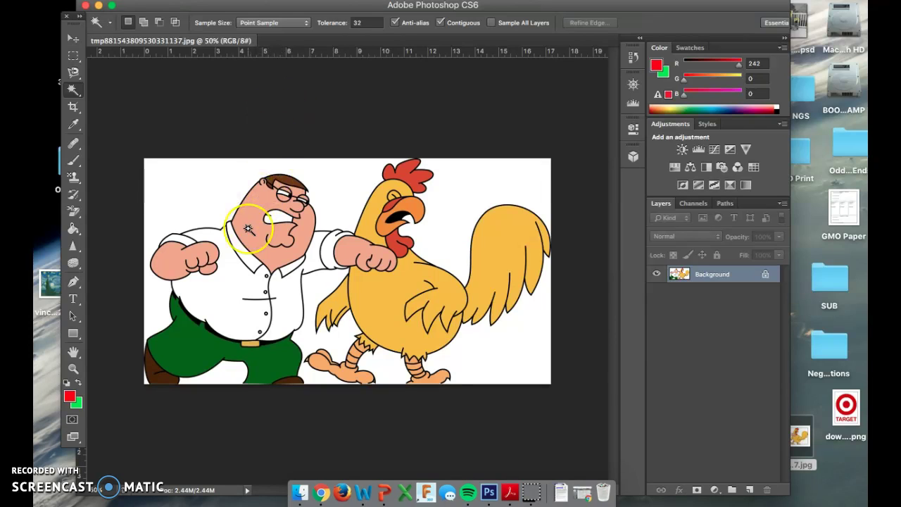
{"action": "key", "text": "super+equal"}
{"action": "mouse_move", "coordinate": [248, 229]}
{"action": "left_mouse_down"}
{"action": "mouse_move", "coordinate": [312, 246]}
{"action": "mouse_move", "coordinate": [382, 197]}
{"action": "mouse_move", "coordinate": [432, 138]}
{"action": "left_mouse_up"}
{"action": "left_click", "coordinate": [431, 138]}
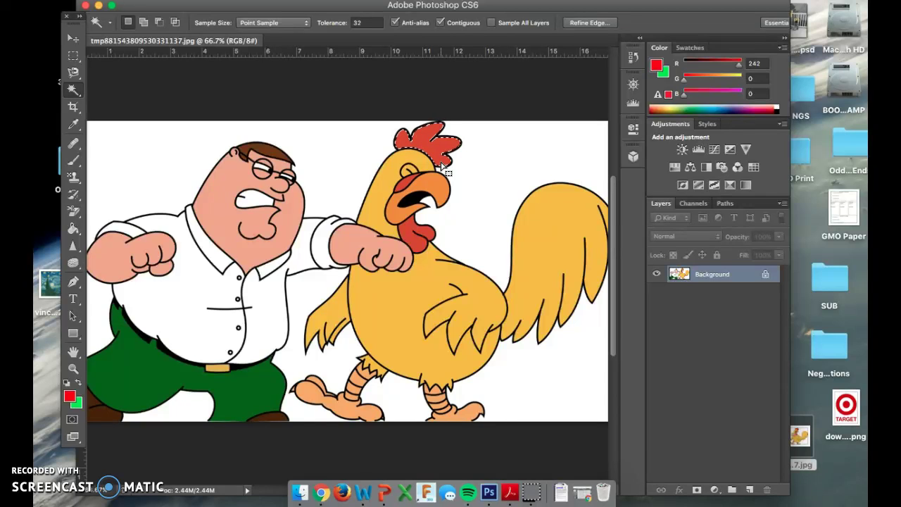
Step: Examine up close how the comb selection follows the black outlines on the chicken's head
{"action": "key", "text": "super+equal"}
{"action": "scroll", "coordinate": [442, 166], "scroll_direction": "up", "scroll_amount": 2}
{"action": "scroll", "coordinate": [443, 166], "scroll_direction": "right", "scroll_amount": 1}
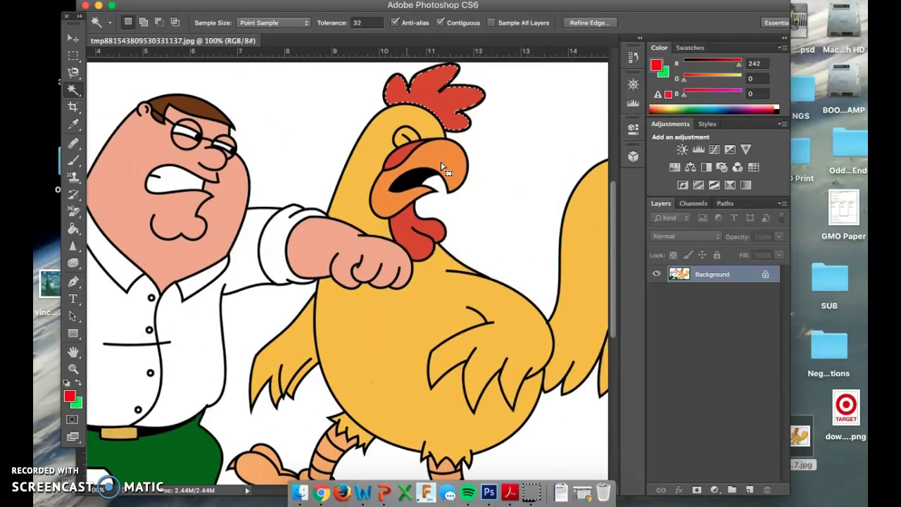
{"action": "scroll", "coordinate": [443, 166], "scroll_direction": "up", "scroll_amount": 2}
{"action": "scroll", "coordinate": [442, 167], "scroll_direction": "up", "scroll_amount": 4}
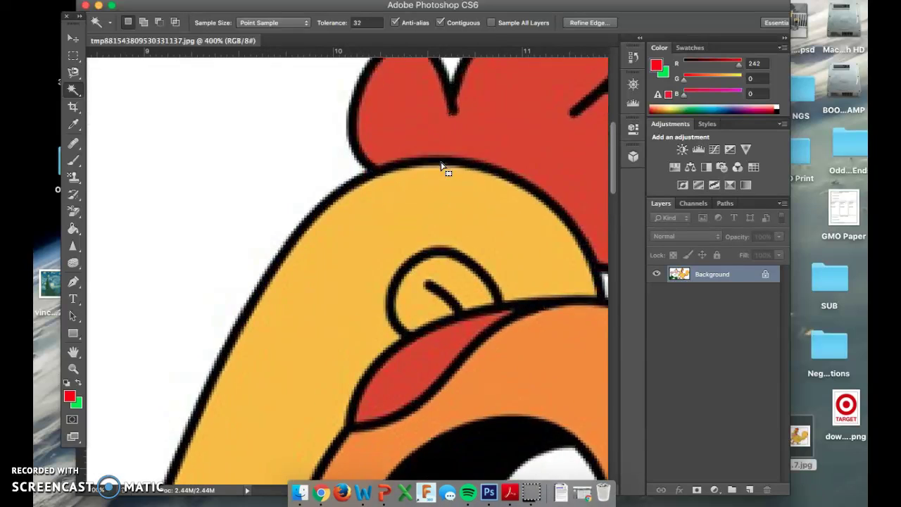
{"action": "left_click", "coordinate": [441, 164]}
{"action": "scroll", "coordinate": [441, 164], "scroll_direction": "up", "scroll_amount": 1}
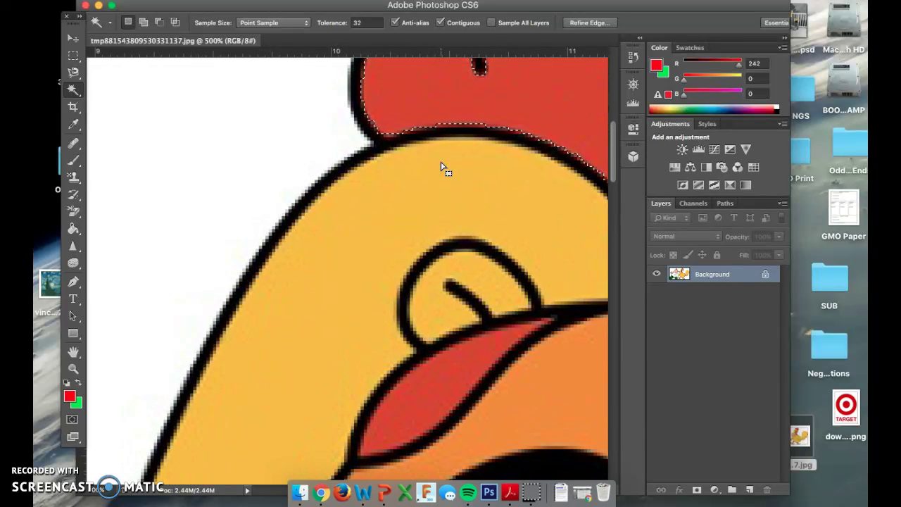
{"action": "mouse_move", "coordinate": [476, 138]}
{"action": "left_mouse_down"}
{"action": "mouse_move", "coordinate": [485, 126]}
{"action": "mouse_move", "coordinate": [382, 131]}
{"action": "mouse_move", "coordinate": [452, 131]}
{"action": "left_mouse_up"}
{"action": "scroll", "coordinate": [452, 131], "scroll_direction": "up", "scroll_amount": 1}
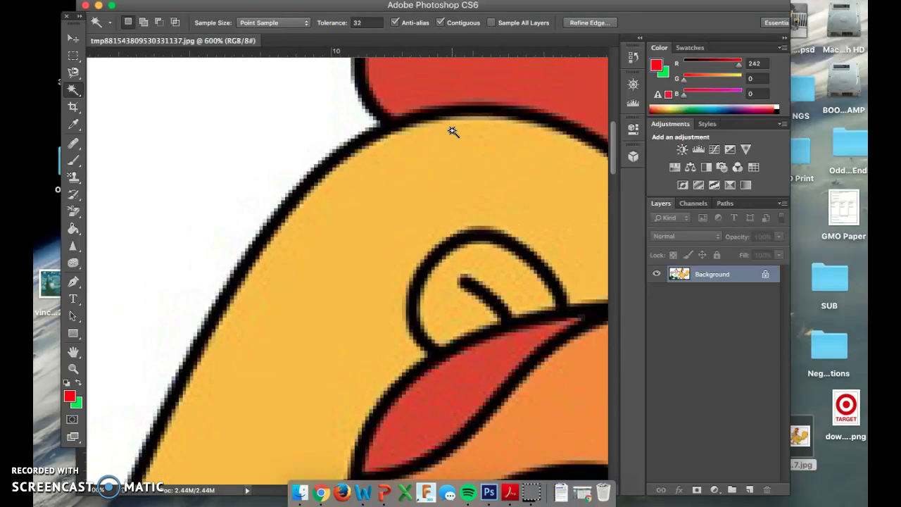
{"action": "scroll", "coordinate": [452, 131], "scroll_direction": "down", "scroll_amount": 7}
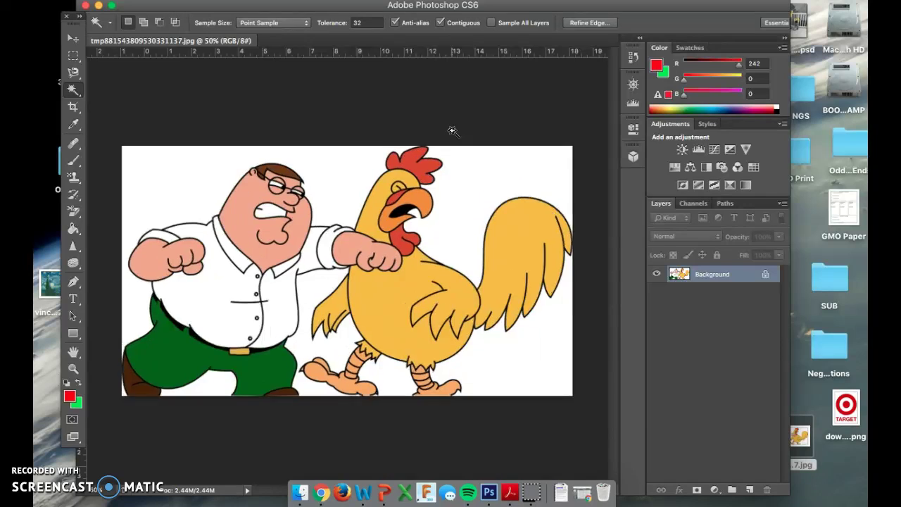
{"action": "scroll", "coordinate": [452, 131], "scroll_direction": "up", "scroll_amount": 1}
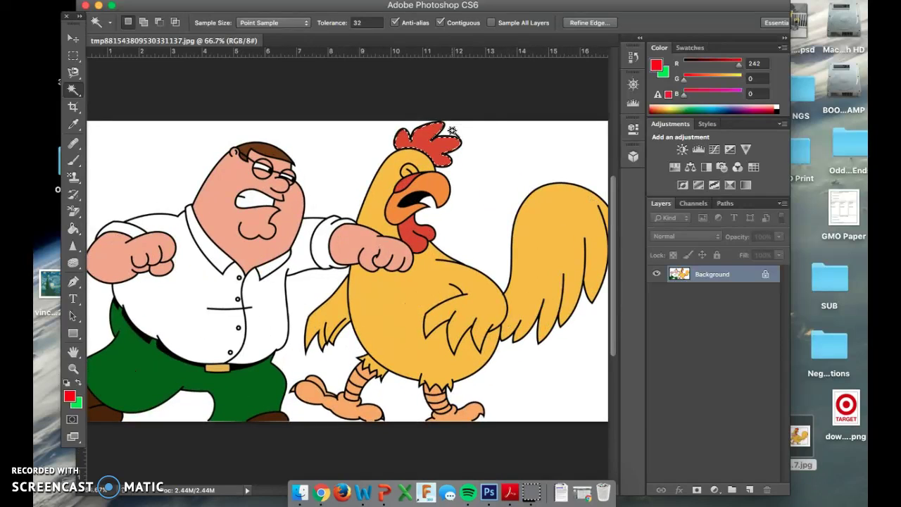
Step: Add the chicken's red eye patch and wattle to the selection, and set the foreground colour to blue 0067f2
{"action": "left_click", "coordinate": [409, 189], "text": "shift"}
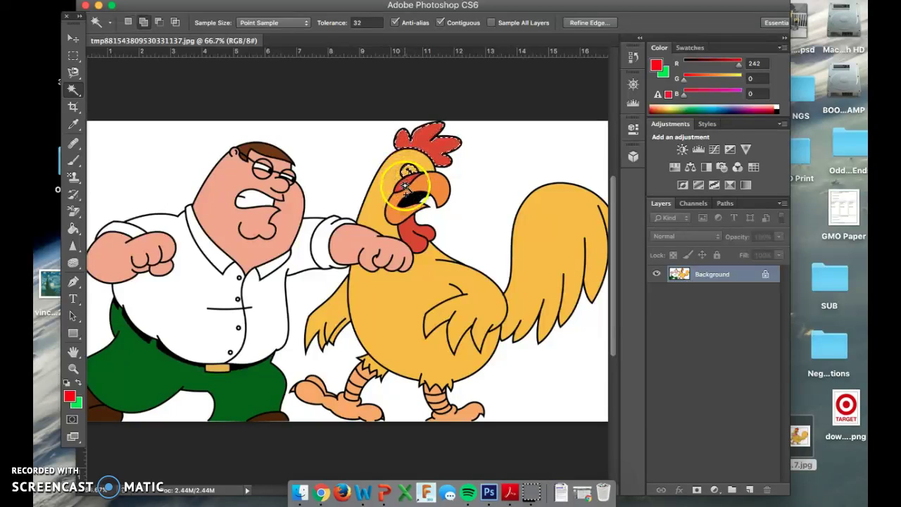
{"action": "left_click", "coordinate": [417, 240], "text": "shift"}
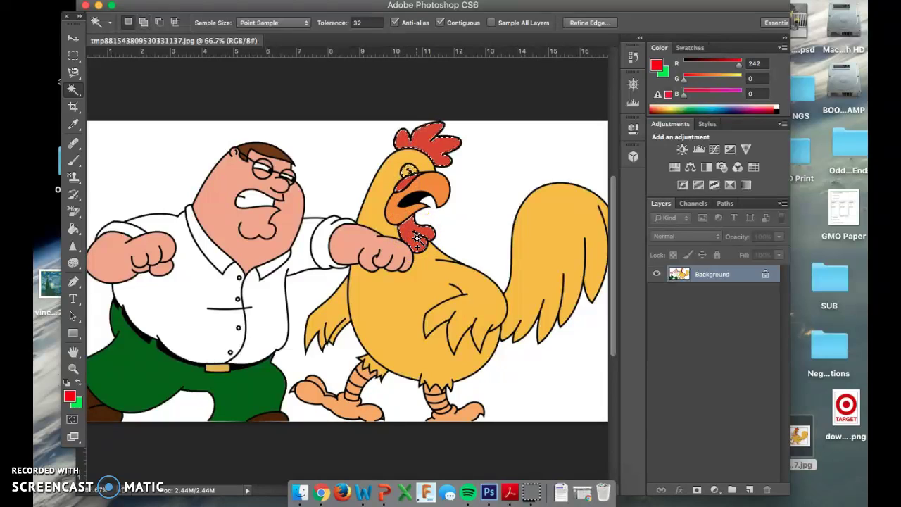
{"action": "left_click", "coordinate": [71, 394]}
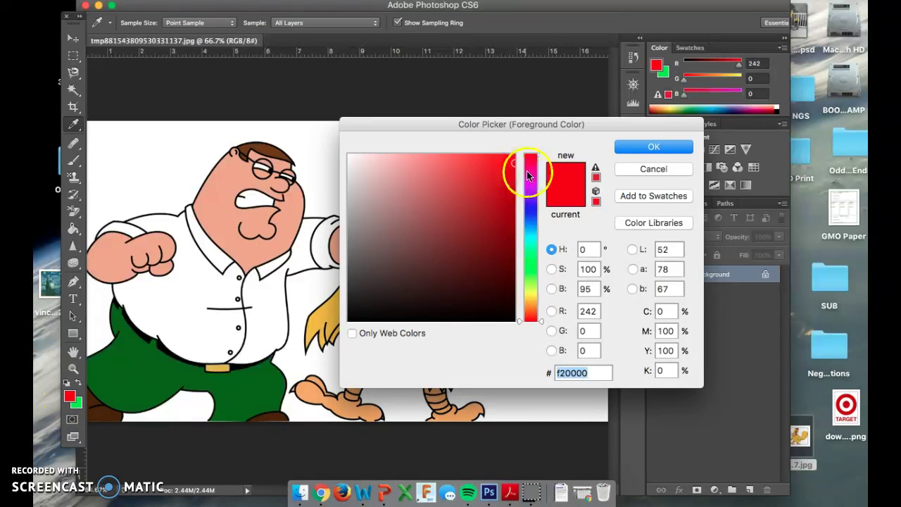
{"action": "left_click", "coordinate": [533, 222]}
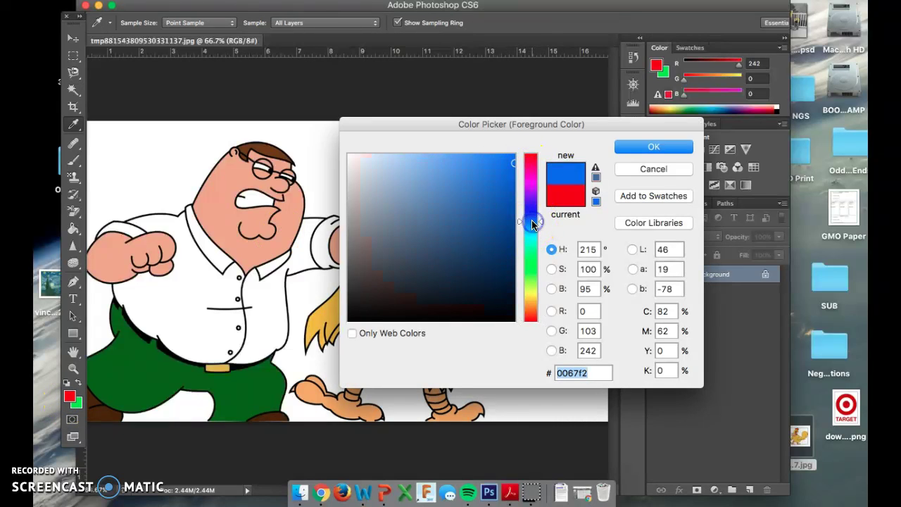
{"action": "left_click", "coordinate": [644, 148]}
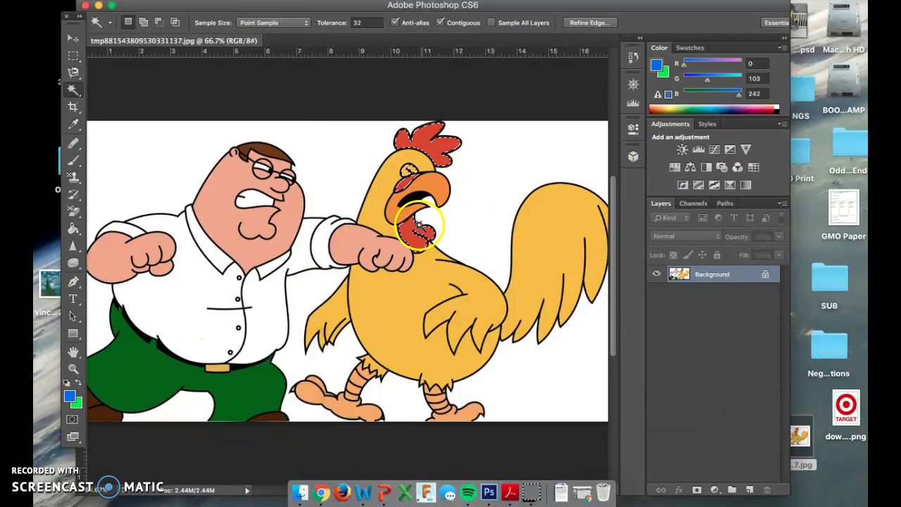
Step: Fill the selected wattle, eye patch and comb with the blue foreground colour using the Paint Bucket, and deselect
{"action": "left_click", "coordinate": [73, 228]}
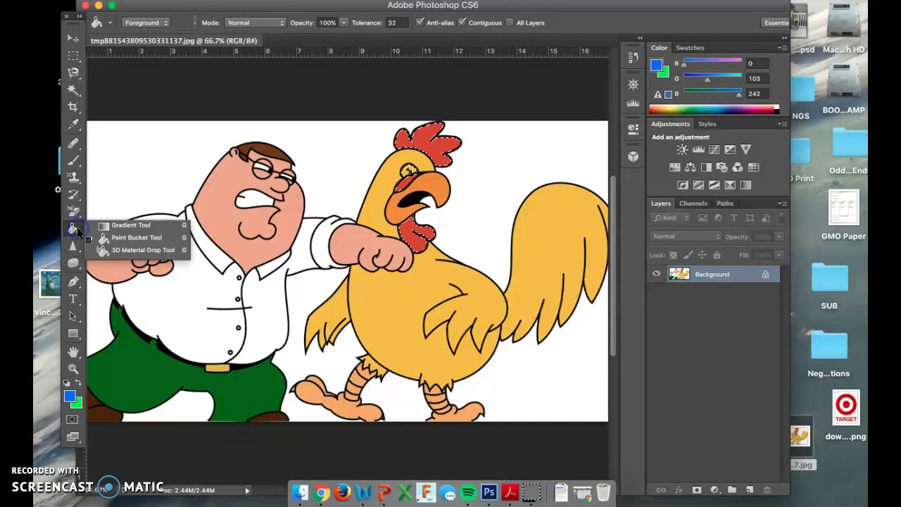
{"action": "left_click_drag", "start_coordinate": [77, 230], "coordinate": [139, 240]}
{"action": "left_click", "coordinate": [414, 219]}
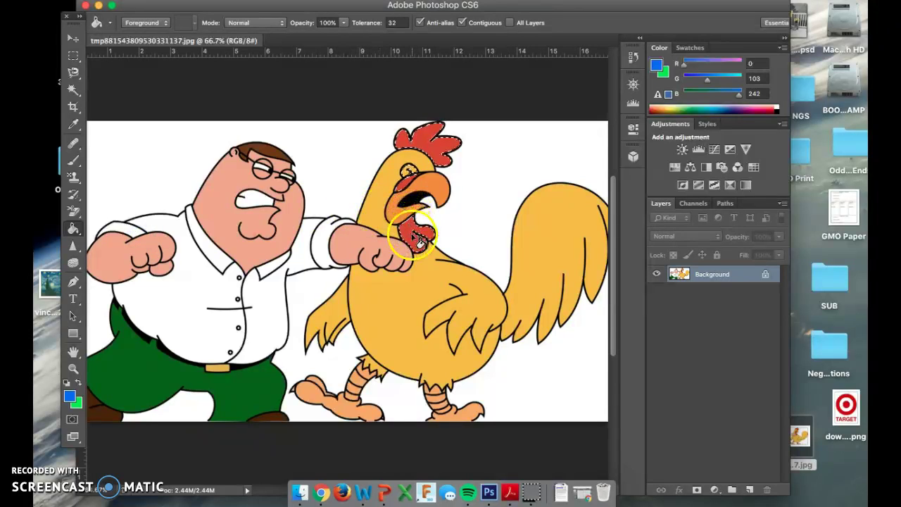
{"action": "left_click", "coordinate": [416, 236]}
{"action": "left_click", "coordinate": [417, 198]}
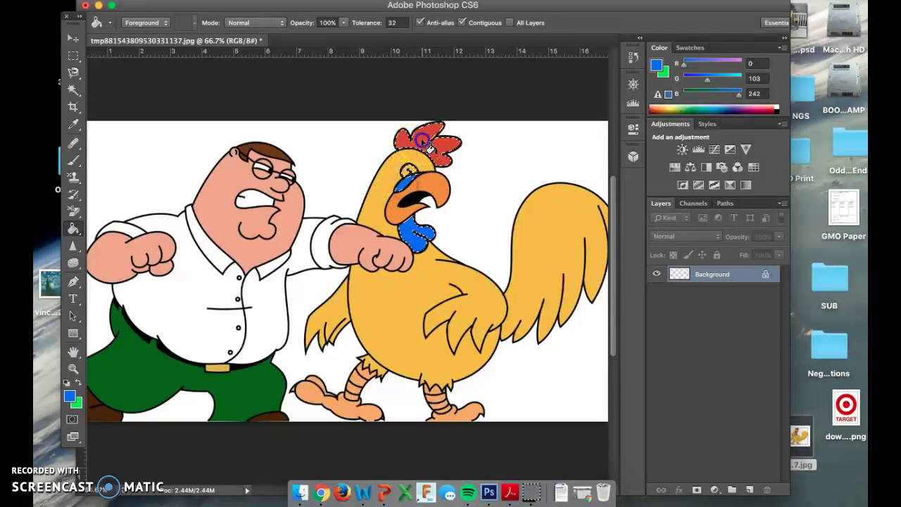
{"action": "left_click", "coordinate": [268, 229]}
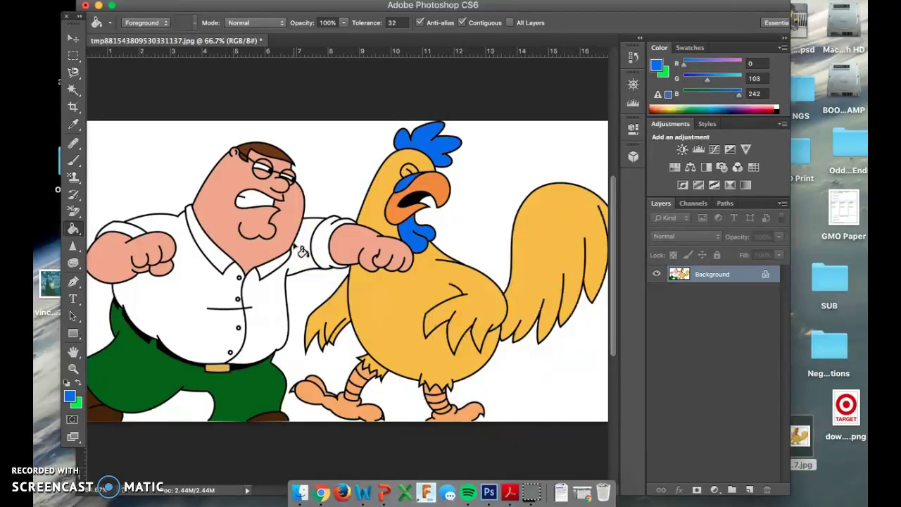
Step: Select all yellow areas of the chicken with the Magic Wand: body, eyelid, tail and far wing
{"action": "scroll", "coordinate": [310, 239], "scroll_direction": "down", "scroll_amount": 1}
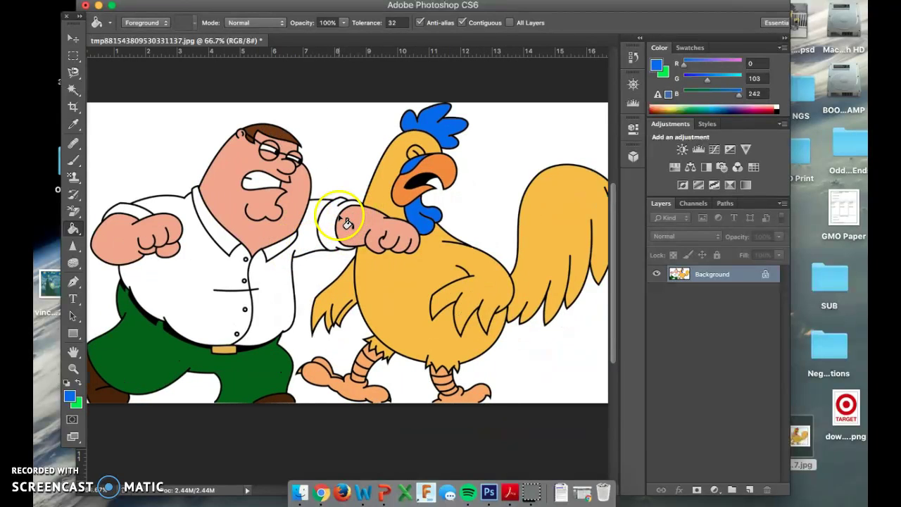
{"action": "key", "text": "w"}
{"action": "left_click", "coordinate": [413, 294]}
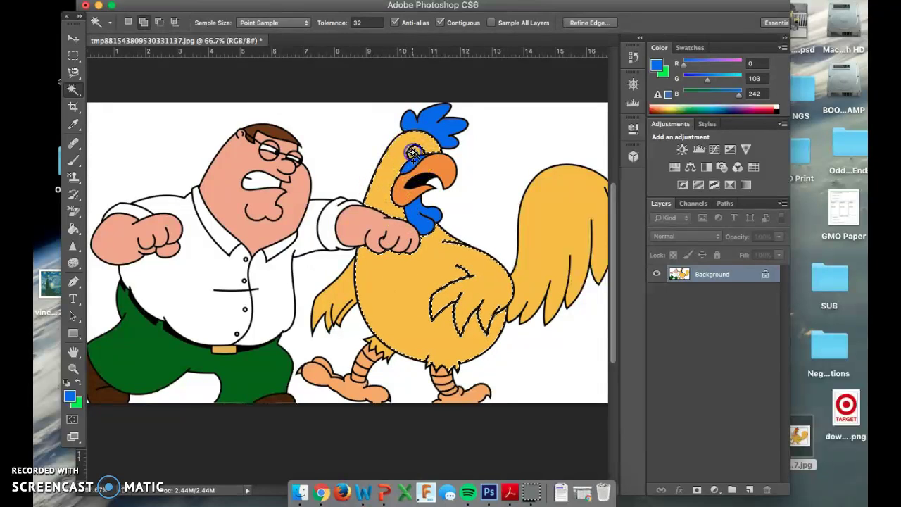
{"action": "left_click", "coordinate": [555, 237]}
{"action": "left_click", "coordinate": [331, 299]}
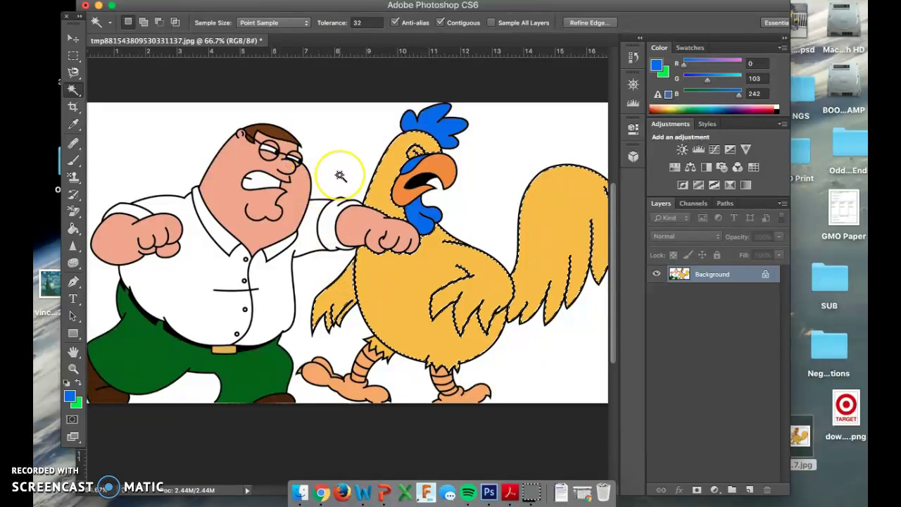
Step: Set the foreground colour to bright green (R 17, G 242, B 0) and fill the chicken's selected yellow areas with it
{"action": "left_click", "coordinate": [70, 396]}
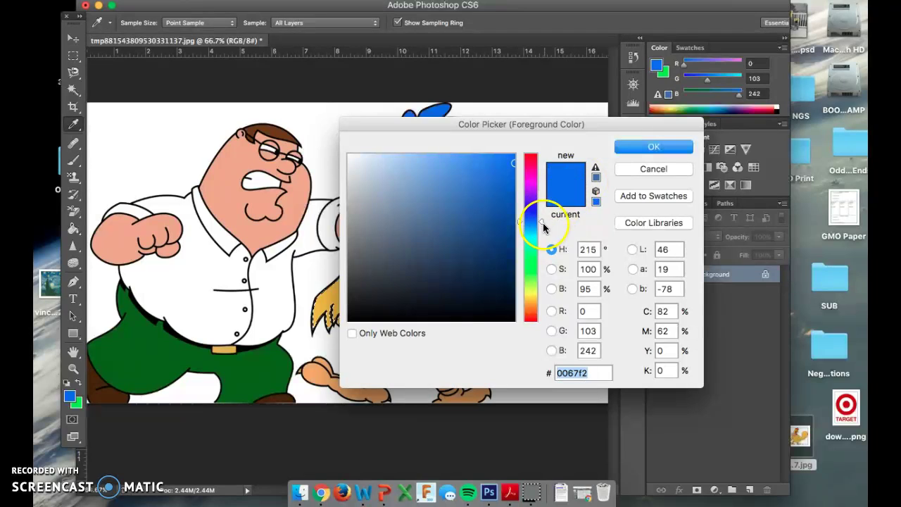
{"action": "left_click_drag", "start_coordinate": [542, 224], "coordinate": [541, 267]}
{"action": "left_click", "coordinate": [627, 147]}
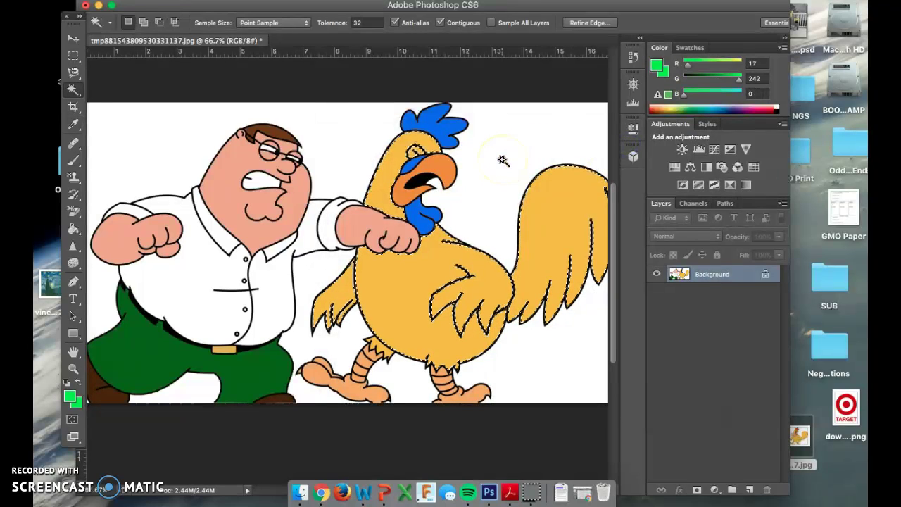
{"action": "key", "text": "g"}
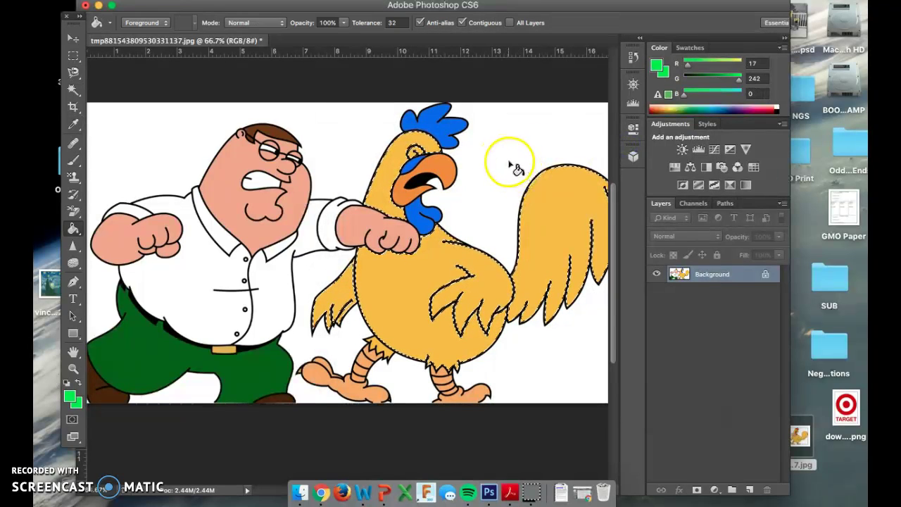
{"action": "left_click", "coordinate": [553, 219]}
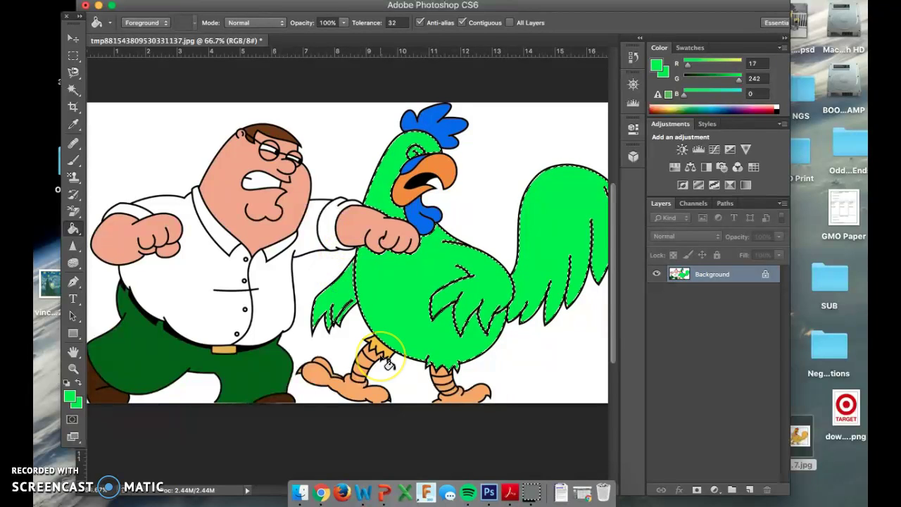
Step: Select every white area of the man's shirt with the Magic Wand, including both shirt halves, collar, sleeves and cuffs
{"action": "left_click", "coordinate": [190, 310]}
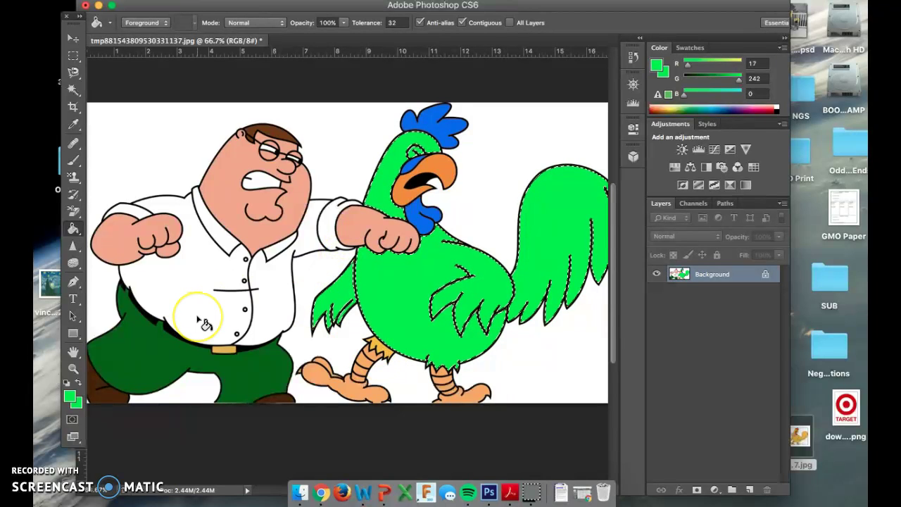
{"action": "key", "text": "w"}
{"action": "left_click", "coordinate": [202, 293]}
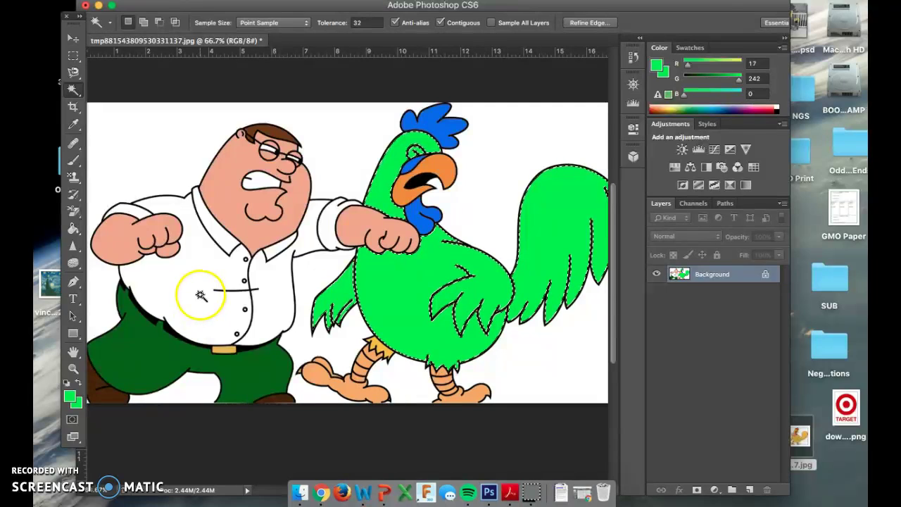
{"action": "left_click", "coordinate": [195, 275]}
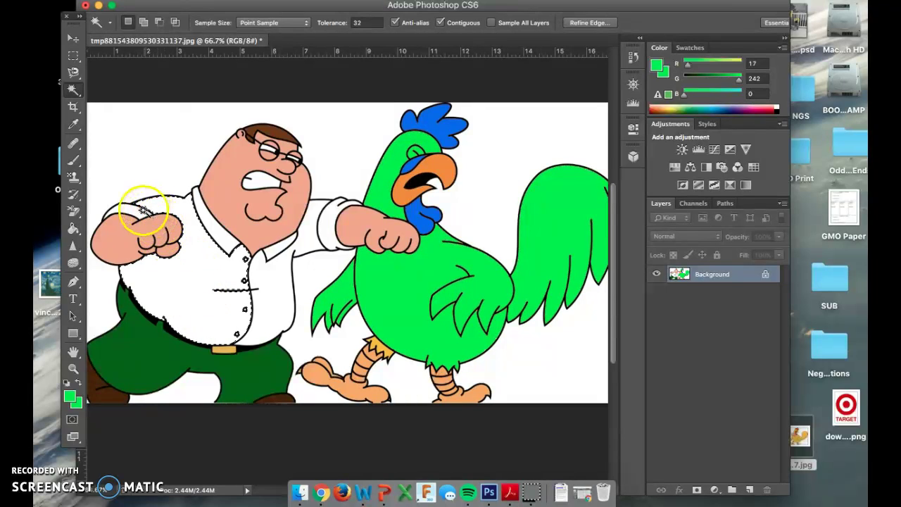
{"action": "key", "text": "shift"}
{"action": "left_click", "coordinate": [205, 220], "text": "shift"}
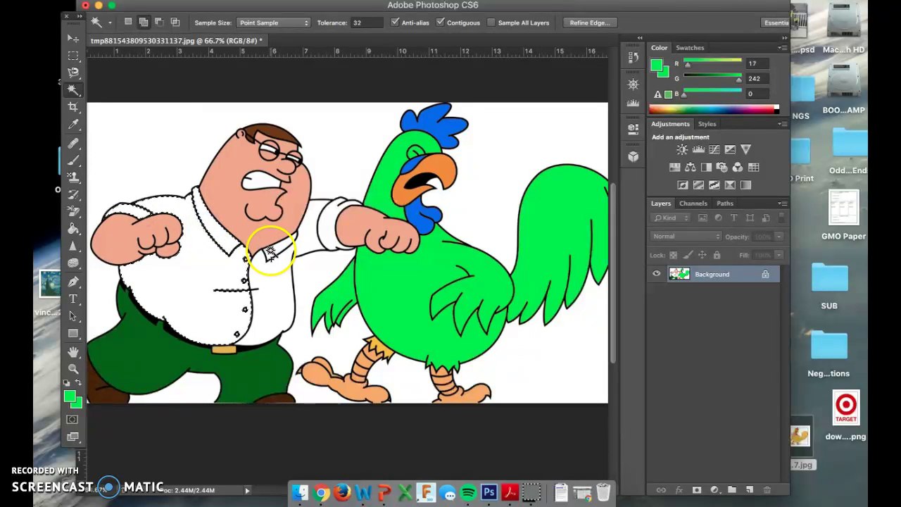
{"action": "left_click", "coordinate": [332, 233], "text": "shift"}
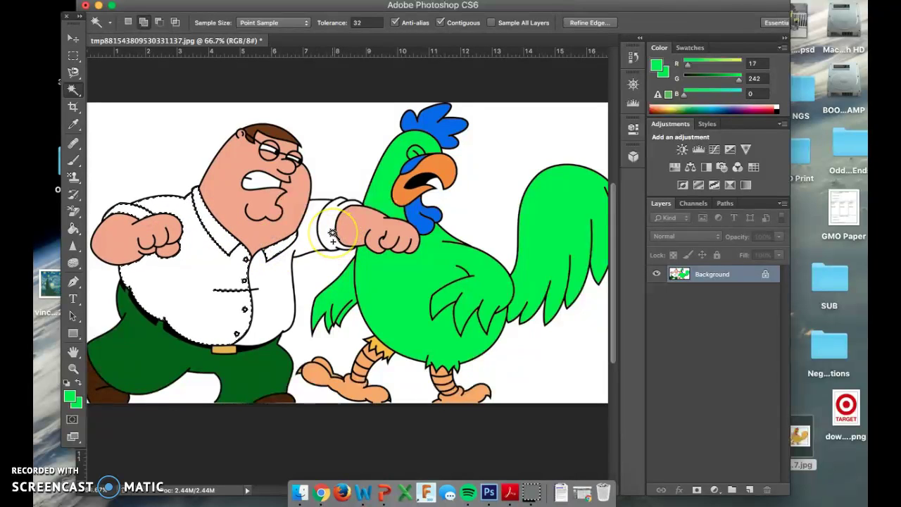
{"action": "left_click", "coordinate": [333, 233], "text": "shift"}
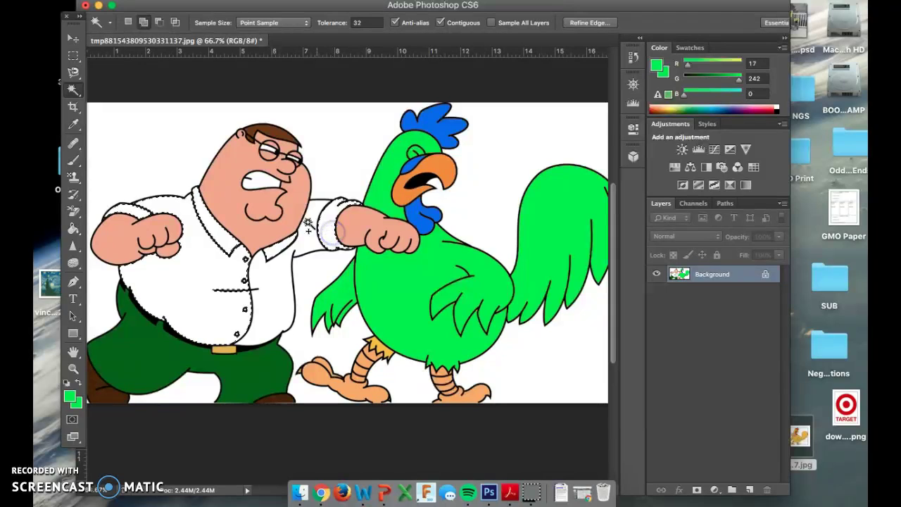
{"action": "left_click", "coordinate": [308, 230], "text": "shift"}
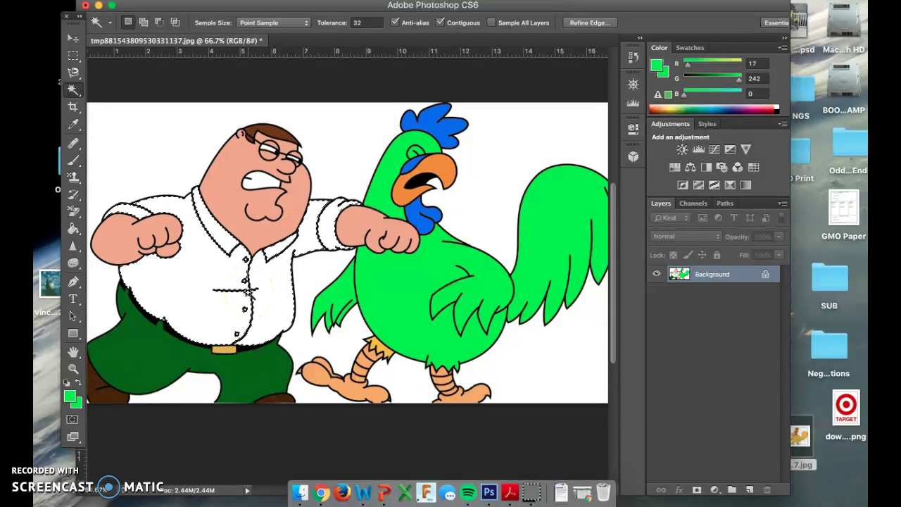
Step: Add the man's teeth to the selection and fill the left half of the shirt body with magenta (R 242, G 0, B 233)
{"action": "left_click", "coordinate": [248, 182], "text": "shift"}
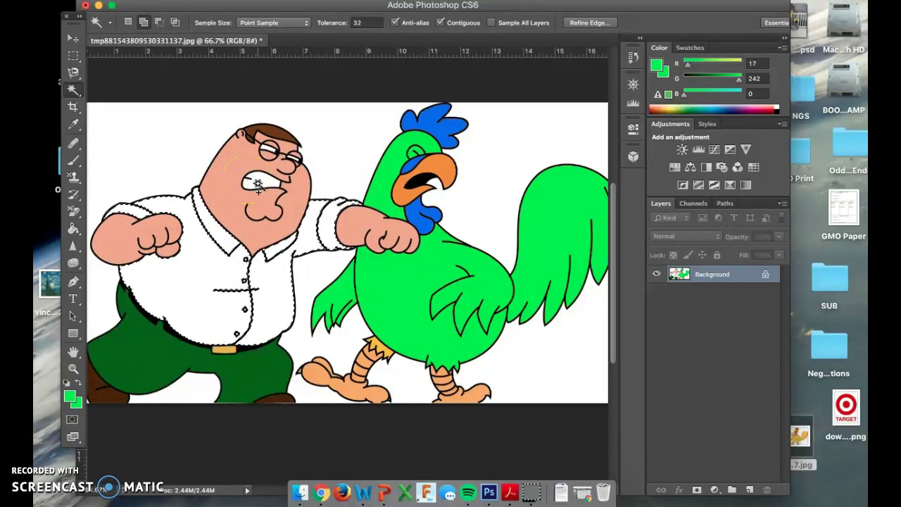
{"action": "left_click", "coordinate": [147, 310], "text": "shift"}
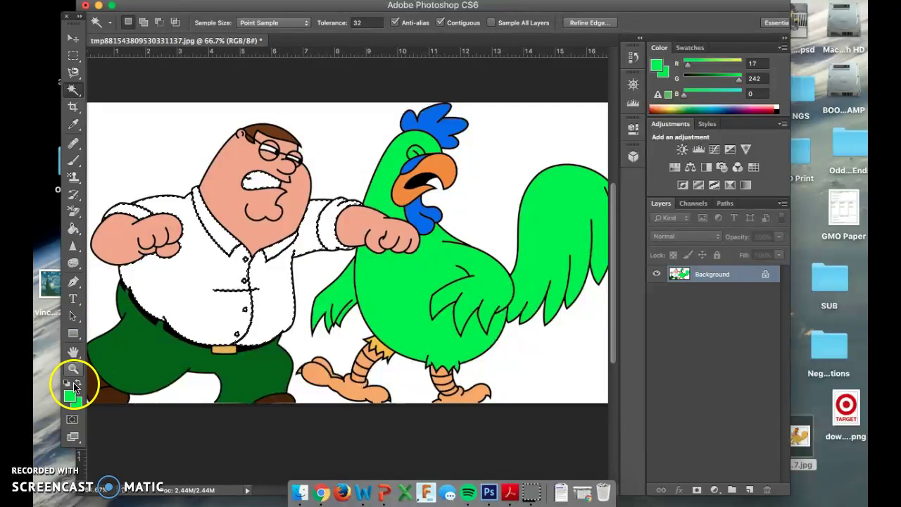
{"action": "left_click", "coordinate": [71, 399]}
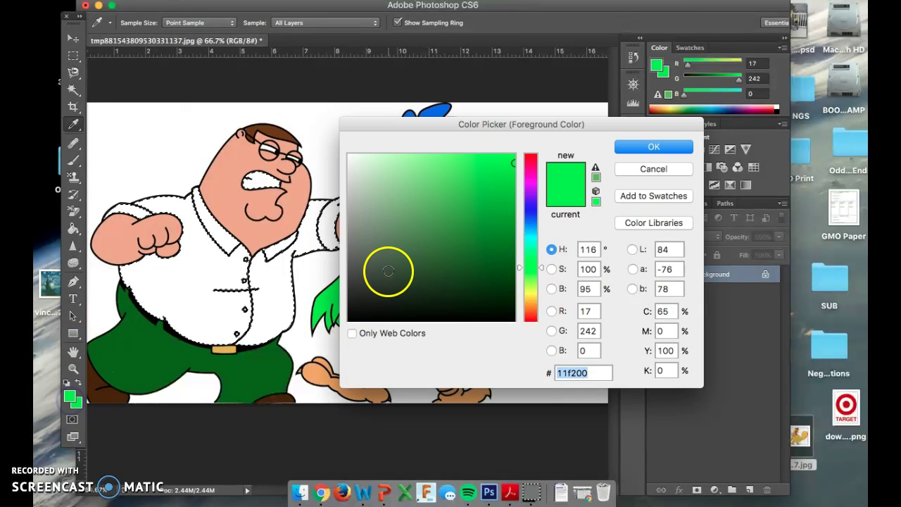
{"action": "left_click_drag", "start_coordinate": [521, 273], "coordinate": [523, 183]}
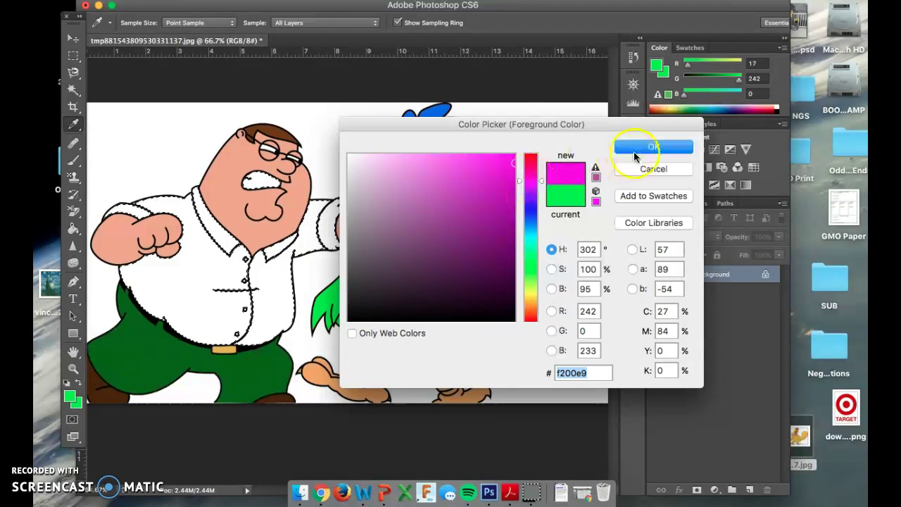
{"action": "left_click", "coordinate": [639, 146]}
{"action": "key", "text": "g"}
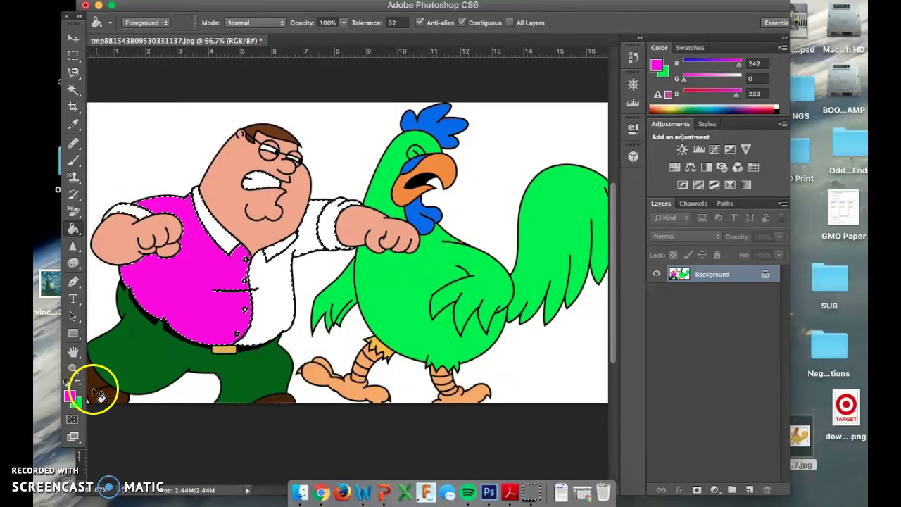
Step: Set the foreground colour to blue (R 23, G 0, B 242) and fill the right shirt half and sleeve with it
{"action": "left_click", "coordinate": [70, 397]}
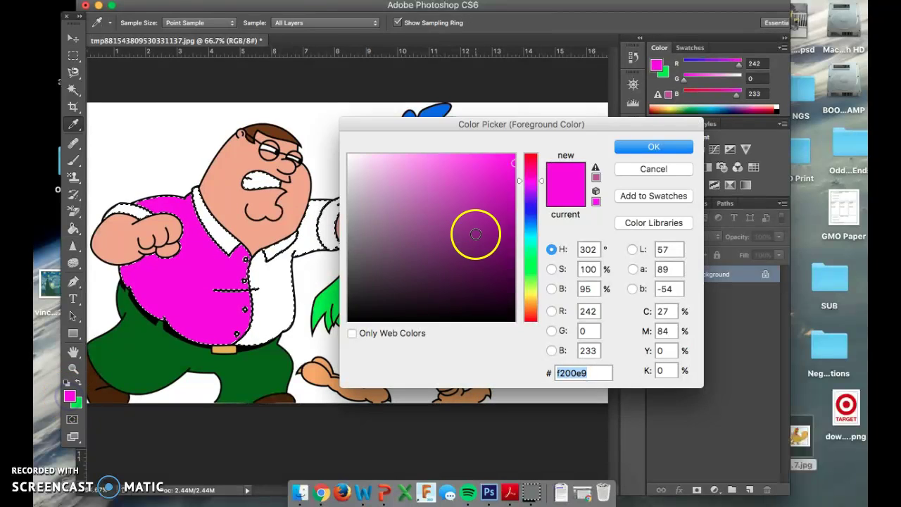
{"action": "left_click", "coordinate": [532, 209]}
{"action": "left_click", "coordinate": [652, 145]}
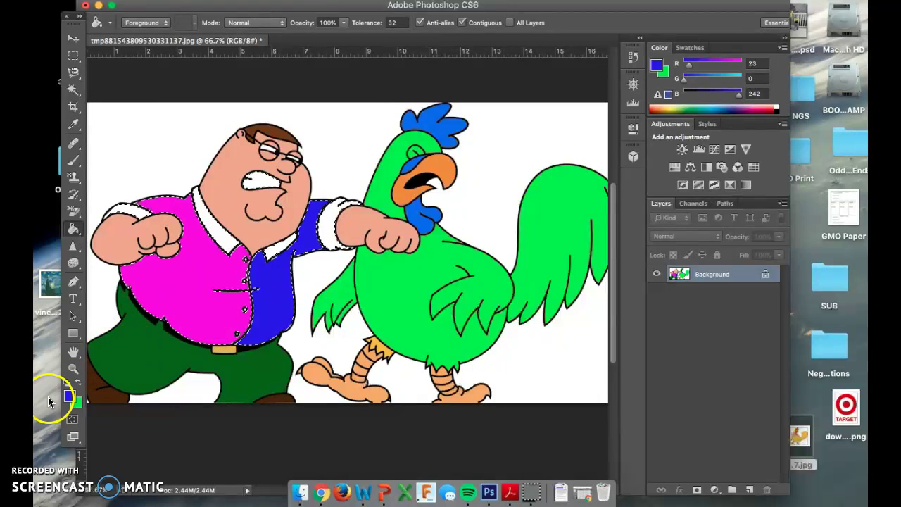
Step: Set the foreground colour to a purplish magenta (R 222, G 0, B 242) and fill the left side of the shirt collar
{"action": "left_click", "coordinate": [70, 397]}
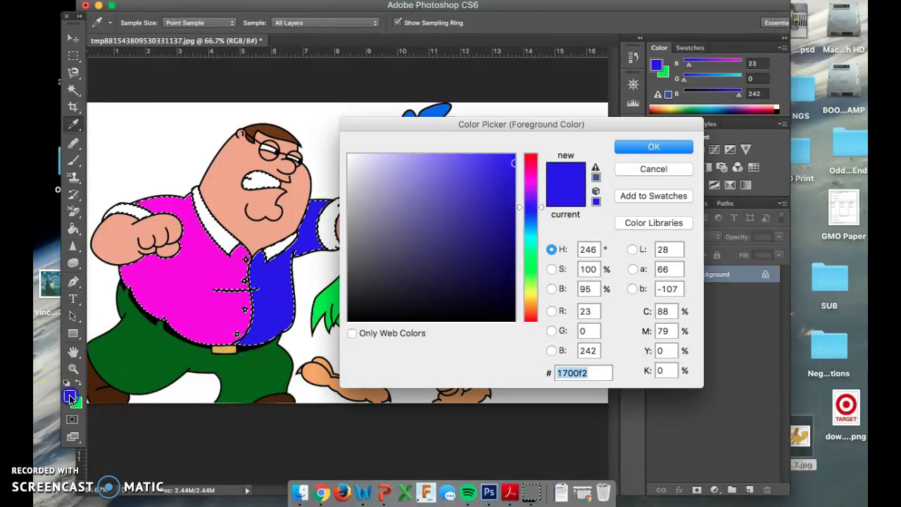
{"action": "left_click", "coordinate": [531, 185]}
{"action": "left_click", "coordinate": [636, 146]}
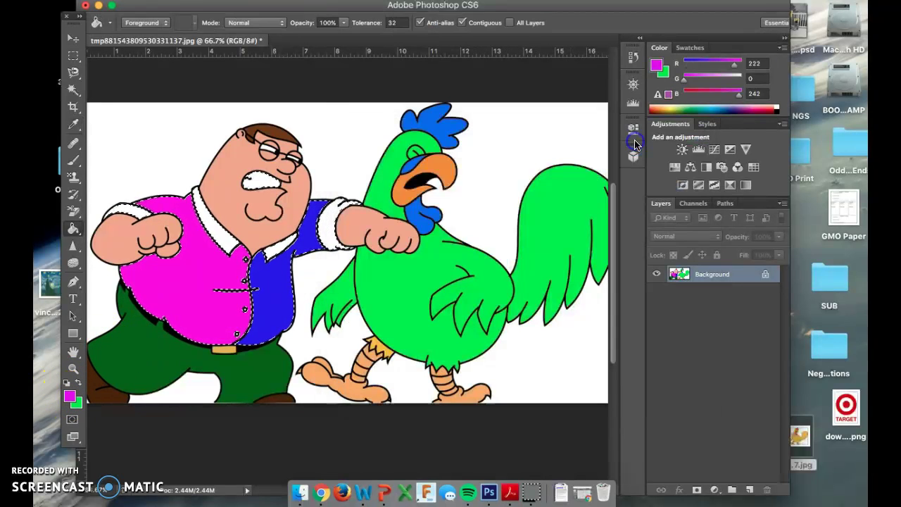
{"action": "left_click", "coordinate": [79, 369]}
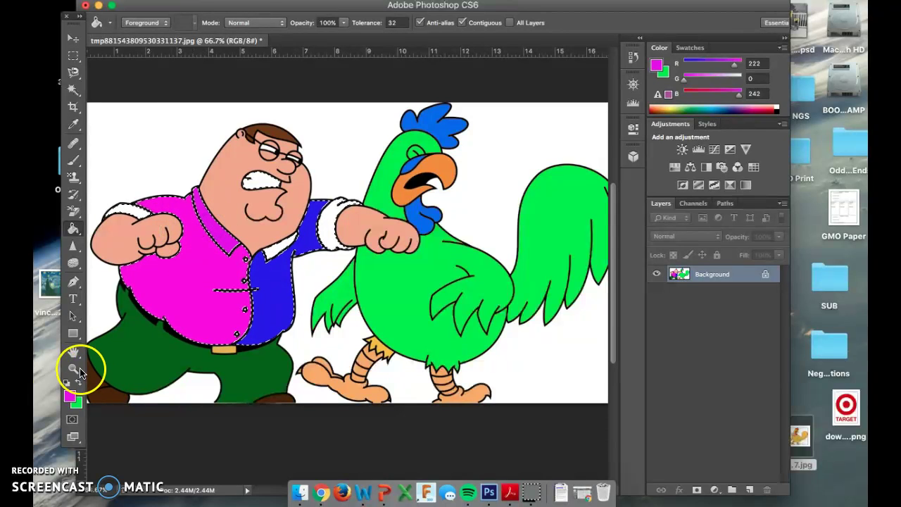
Step: Fill both cuffs, the right side of the collar and the teeth with orange (R 242, G 154, B 0), and deselect
{"action": "left_click", "coordinate": [70, 397]}
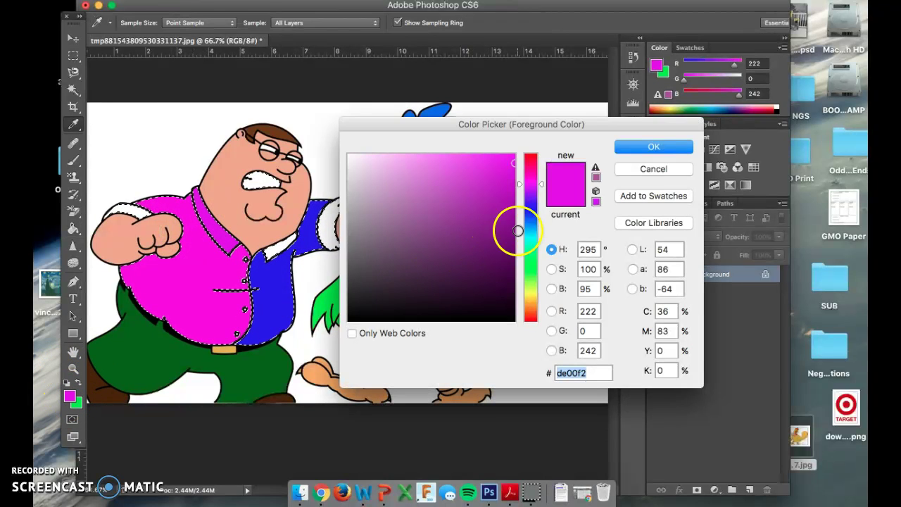
{"action": "left_click", "coordinate": [530, 305]}
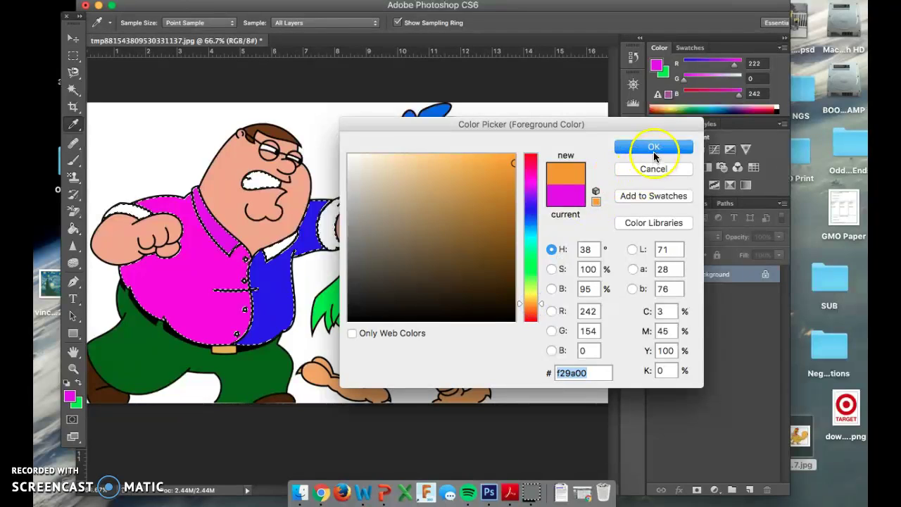
{"action": "left_click", "coordinate": [655, 149]}
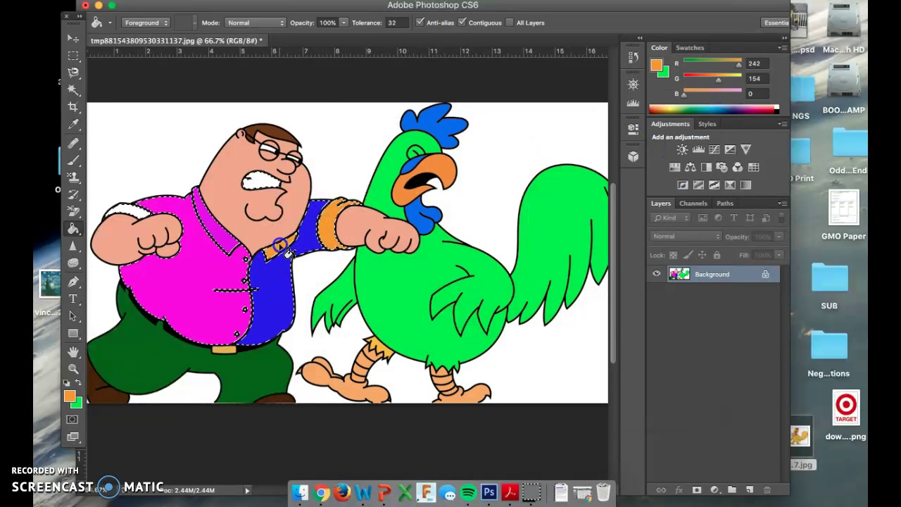
{"action": "left_click", "coordinate": [131, 214]}
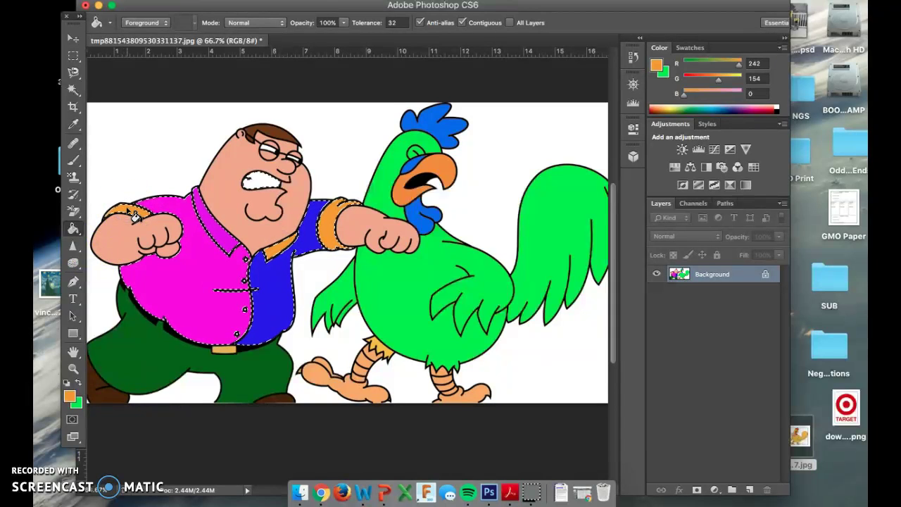
{"action": "left_click", "coordinate": [207, 265]}
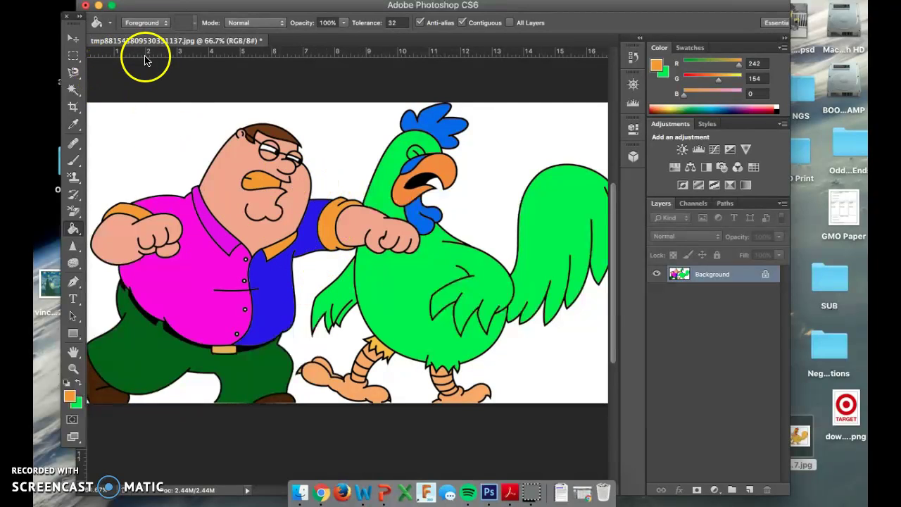
{"action": "left_click", "coordinate": [140, 3]}
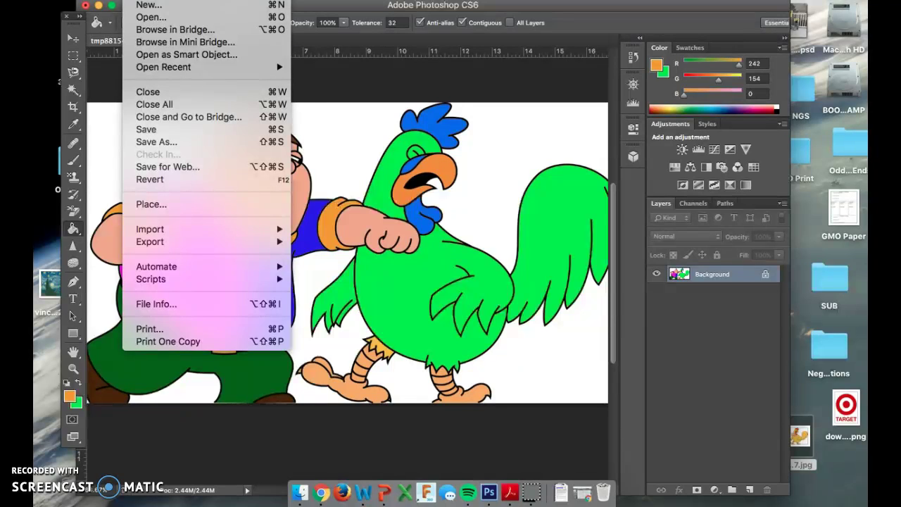
{"action": "left_click", "coordinate": [147, 6]}
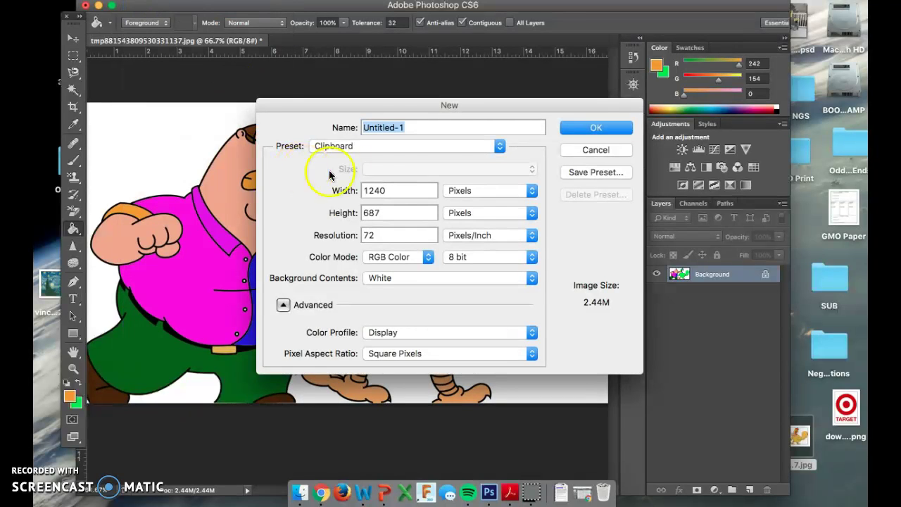
{"action": "left_click", "coordinate": [596, 150]}
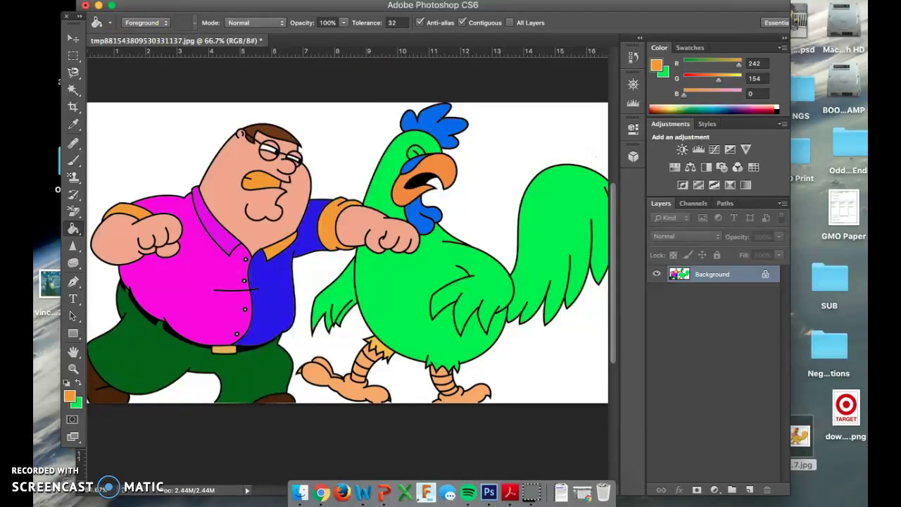
Step: Open the Target logo image download.png and view it at 200%
{"action": "left_click", "coordinate": [141, 2]}
{"action": "left_click", "coordinate": [138, 16]}
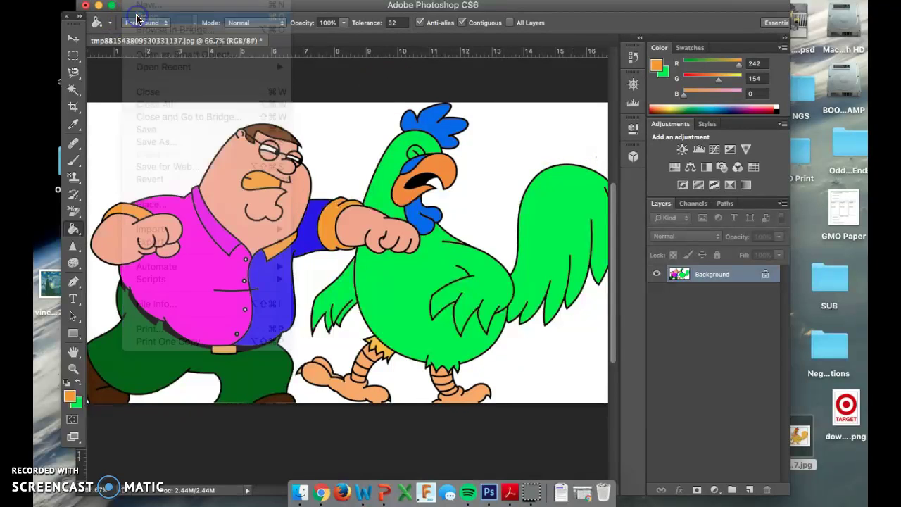
{"action": "double_click", "coordinate": [364, 102]}
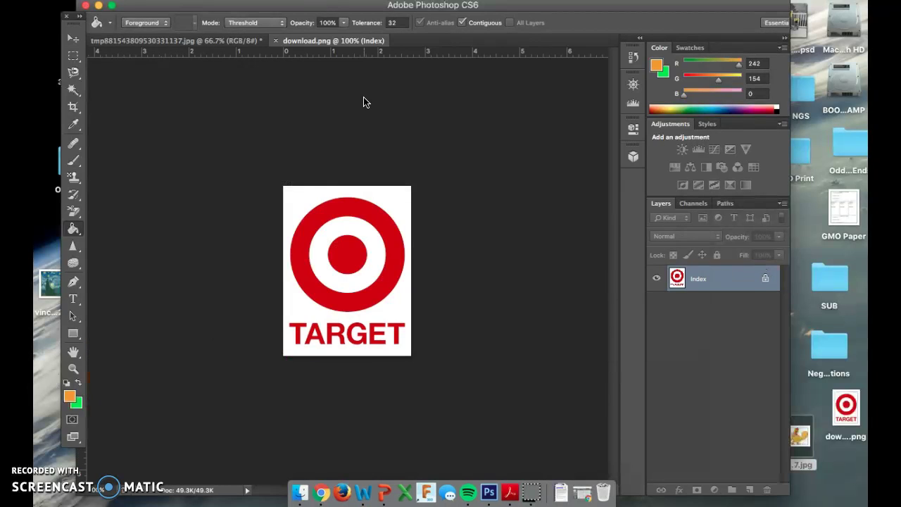
{"action": "key", "text": "super+equal"}
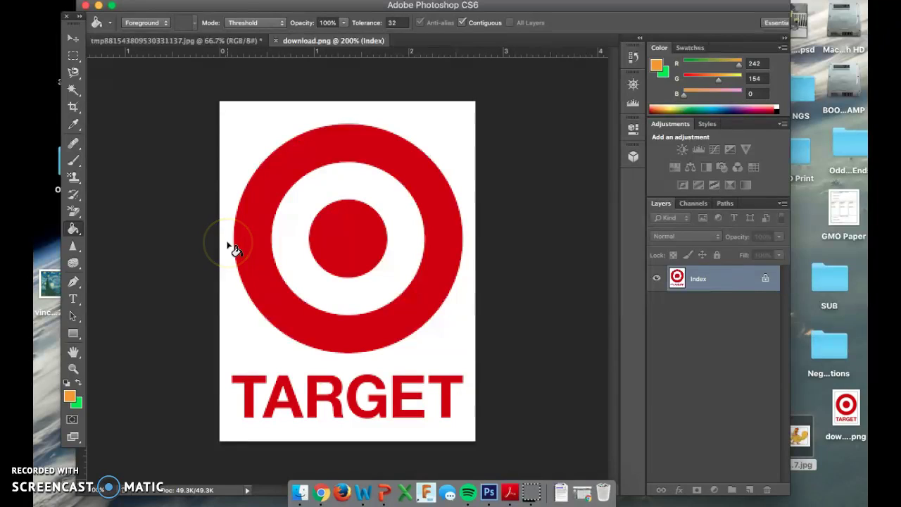
Step: Switch to the Brush tool and set its size to 26 px
{"action": "key", "text": "b"}
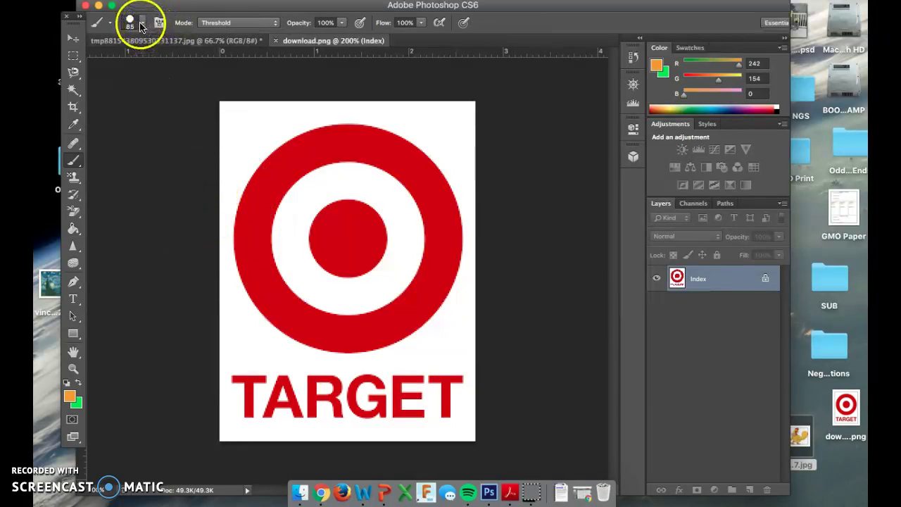
{"action": "right_click", "coordinate": [257, 177]}
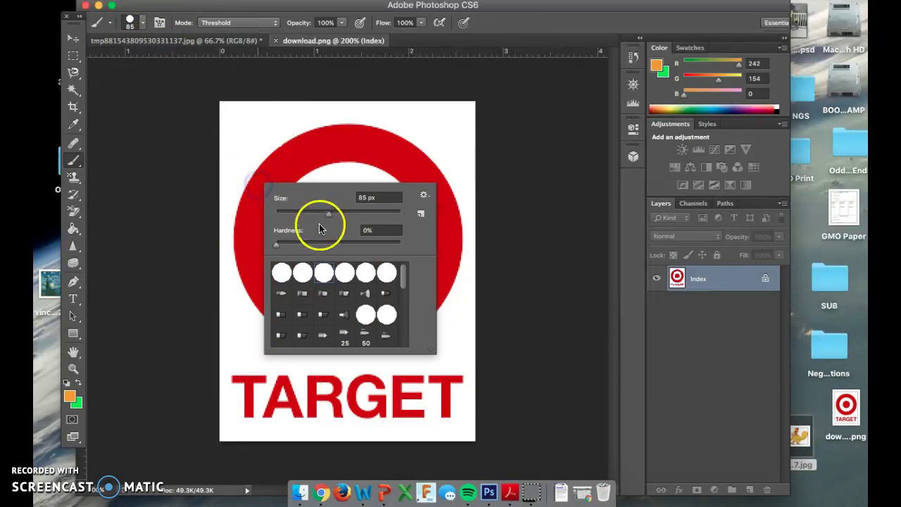
{"action": "left_click_drag", "start_coordinate": [329, 215], "coordinate": [291, 213]}
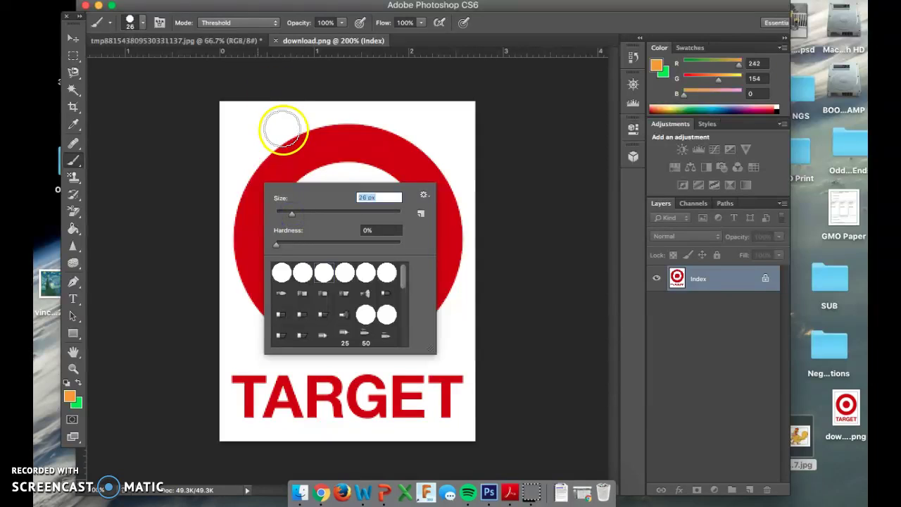
Step: Try painting freehand brush strokes across the logo's rings without a selection, and undo the strokes
{"action": "left_click", "coordinate": [284, 129]}
{"action": "left_click", "coordinate": [262, 149]}
{"action": "mouse_move", "coordinate": [262, 149]}
{"action": "left_mouse_down"}
{"action": "mouse_move", "coordinate": [289, 146]}
{"action": "mouse_move", "coordinate": [288, 166]}
{"action": "mouse_move", "coordinate": [266, 171]}
{"action": "mouse_move", "coordinate": [274, 154]}
{"action": "mouse_move", "coordinate": [304, 170]}
{"action": "mouse_move", "coordinate": [290, 190]}
{"action": "mouse_move", "coordinate": [271, 179]}
{"action": "mouse_move", "coordinate": [257, 161]}
{"action": "mouse_move", "coordinate": [276, 152]}
{"action": "mouse_move", "coordinate": [321, 181]}
{"action": "mouse_move", "coordinate": [316, 205]}
{"action": "mouse_move", "coordinate": [290, 195]}
{"action": "mouse_move", "coordinate": [270, 219]}
{"action": "mouse_move", "coordinate": [281, 287]}
{"action": "mouse_move", "coordinate": [300, 305]}
{"action": "mouse_move", "coordinate": [364, 314]}
{"action": "left_mouse_up"}
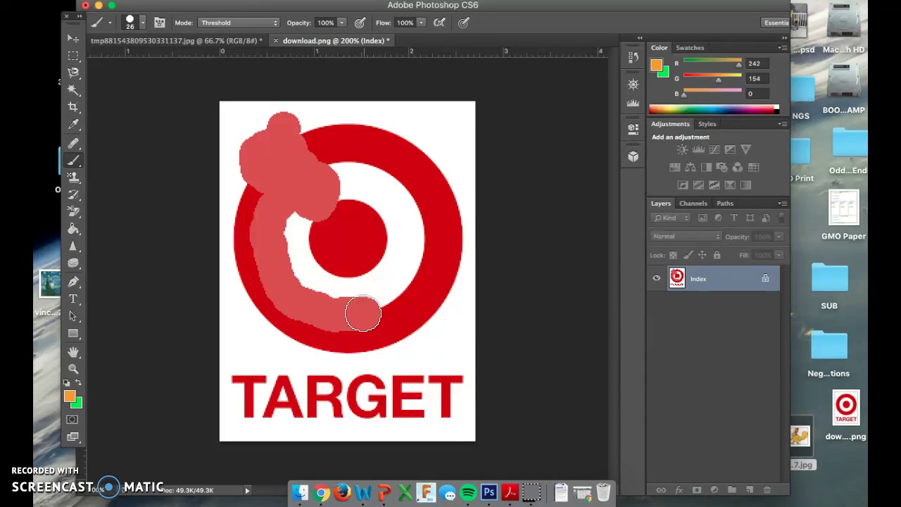
{"action": "key", "text": "super+z"}
{"action": "key", "text": "super+alt+z"}
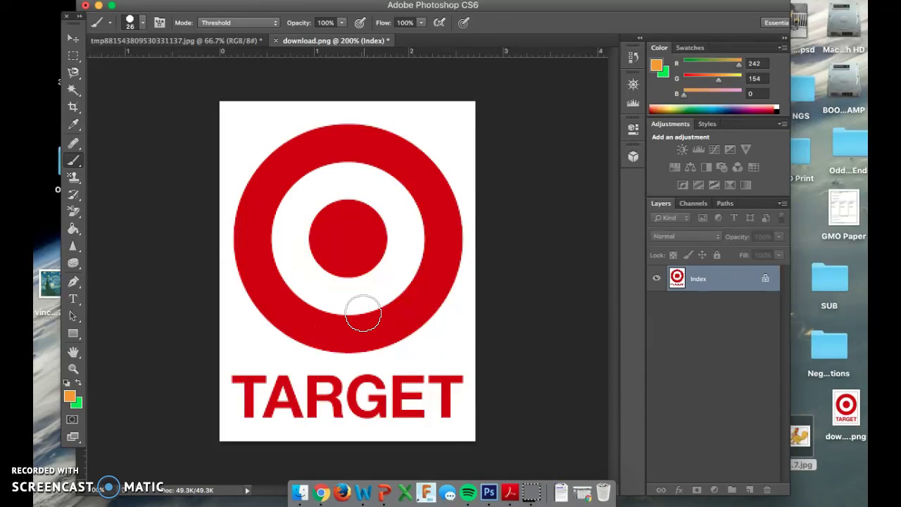
{"action": "mouse_move", "coordinate": [271, 258]}
{"action": "left_mouse_down"}
{"action": "mouse_move", "coordinate": [247, 246]}
{"action": "mouse_move", "coordinate": [289, 207]}
{"action": "mouse_move", "coordinate": [251, 181]}
{"action": "left_mouse_up"}
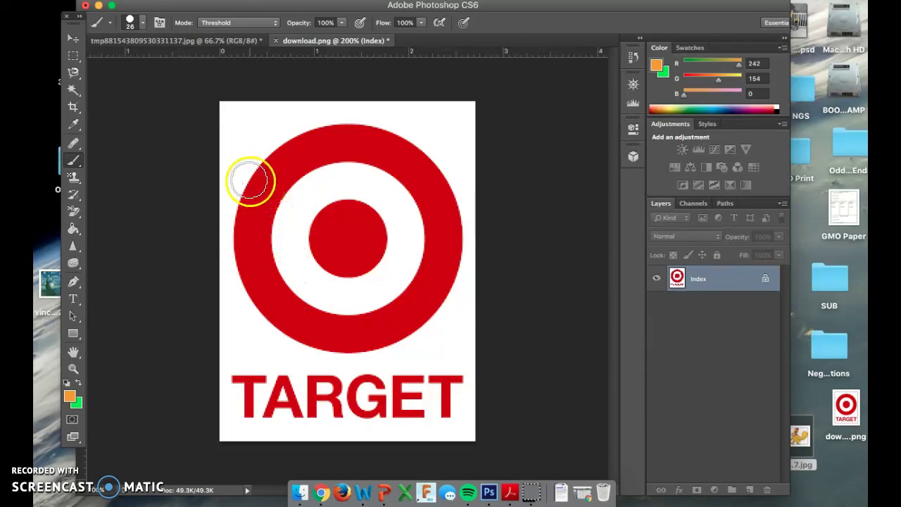
Step: Select the logo's outer red ring with the Magic Wand and set the foreground colour to magenta (R 228, G 0, B 242)
{"action": "key", "text": "w"}
{"action": "left_click", "coordinate": [270, 178]}
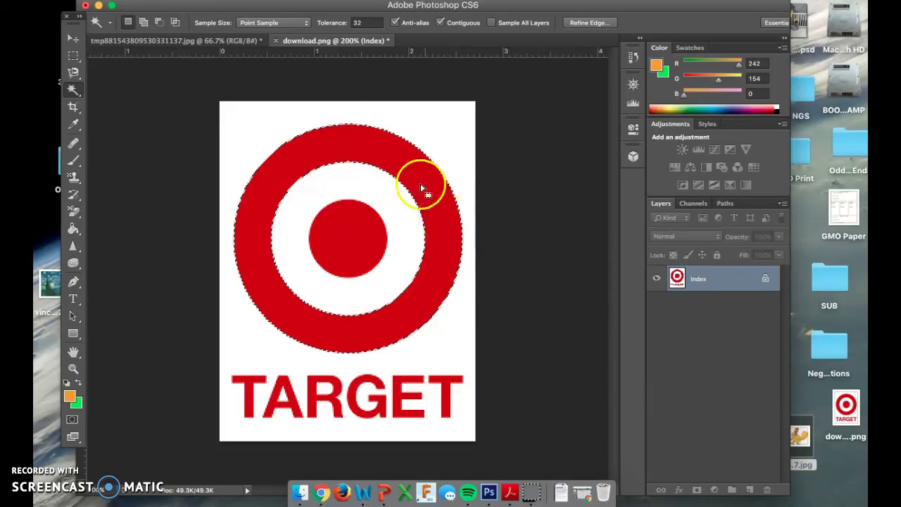
{"action": "left_click", "coordinate": [70, 394]}
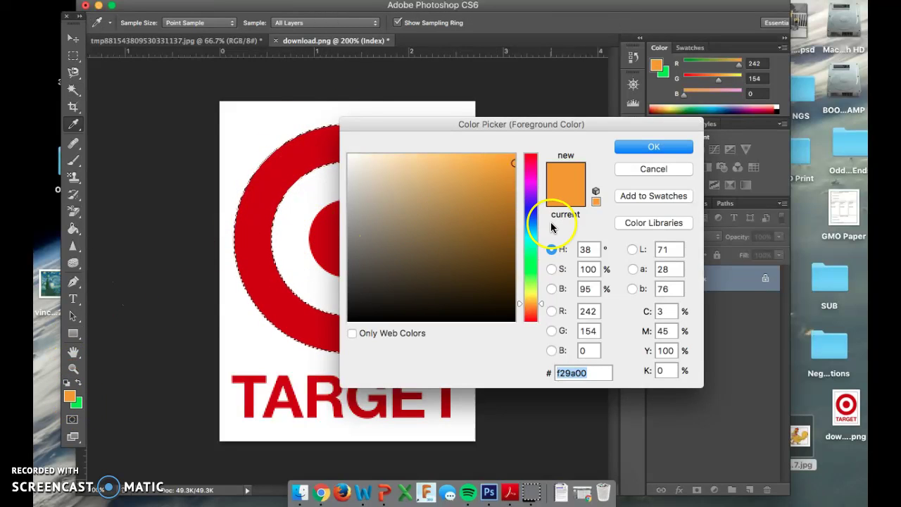
{"action": "left_click", "coordinate": [531, 183]}
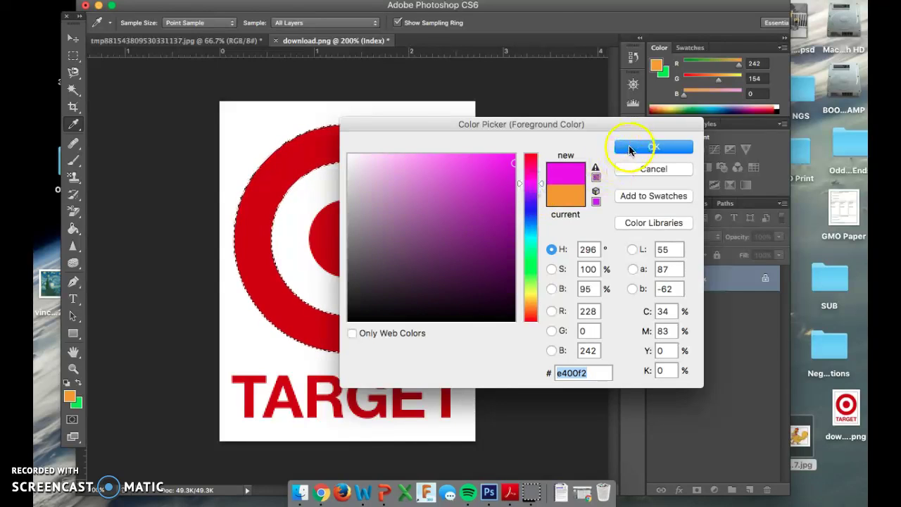
{"action": "left_click", "coordinate": [630, 149]}
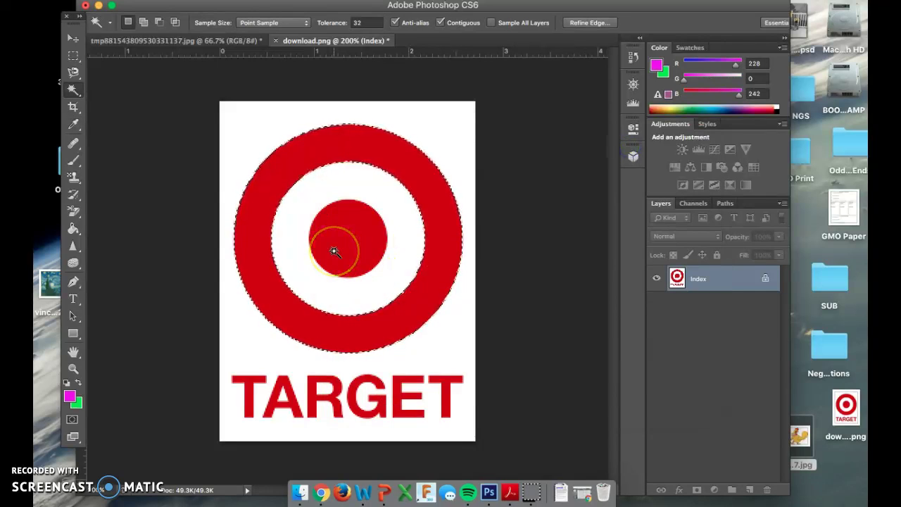
Step: Paint over the whole selected outer ring with the Brush tool using the foreground colour, and deselect
{"action": "key", "text": "b"}
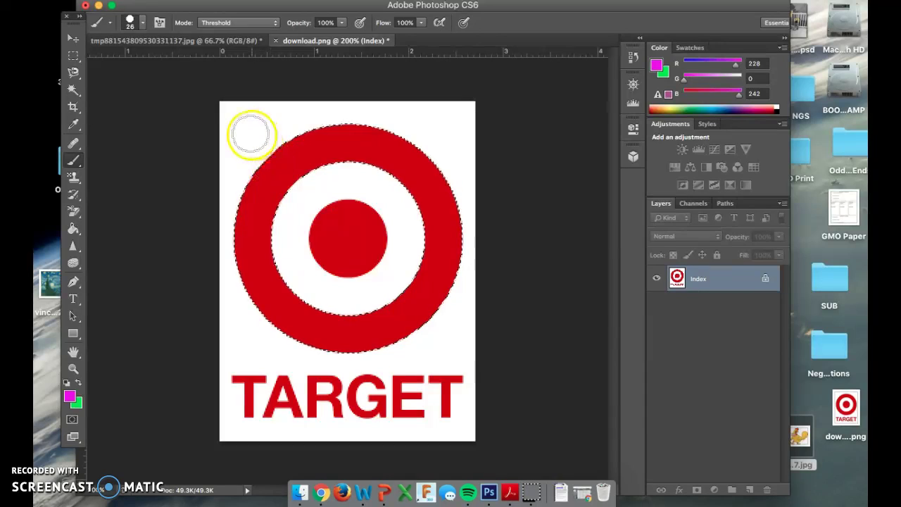
{"action": "mouse_move", "coordinate": [275, 162]}
{"action": "left_mouse_down"}
{"action": "mouse_move", "coordinate": [299, 173]}
{"action": "mouse_move", "coordinate": [286, 153]}
{"action": "mouse_move", "coordinate": [318, 171]}
{"action": "mouse_move", "coordinate": [310, 152]}
{"action": "mouse_move", "coordinate": [324, 155]}
{"action": "mouse_move", "coordinate": [322, 147]}
{"action": "mouse_move", "coordinate": [339, 159]}
{"action": "mouse_move", "coordinate": [288, 190]}
{"action": "mouse_move", "coordinate": [249, 190]}
{"action": "mouse_move", "coordinate": [248, 231]}
{"action": "mouse_move", "coordinate": [280, 196]}
{"action": "mouse_move", "coordinate": [246, 246]}
{"action": "mouse_move", "coordinate": [270, 221]}
{"action": "mouse_move", "coordinate": [249, 260]}
{"action": "mouse_move", "coordinate": [261, 248]}
{"action": "mouse_move", "coordinate": [263, 293]}
{"action": "mouse_move", "coordinate": [251, 277]}
{"action": "mouse_move", "coordinate": [271, 295]}
{"action": "mouse_move", "coordinate": [271, 314]}
{"action": "mouse_move", "coordinate": [320, 336]}
{"action": "mouse_move", "coordinate": [310, 294]}
{"action": "mouse_move", "coordinate": [319, 312]}
{"action": "mouse_move", "coordinate": [353, 331]}
{"action": "mouse_move", "coordinate": [352, 355]}
{"action": "mouse_move", "coordinate": [400, 325]}
{"action": "mouse_move", "coordinate": [372, 330]}
{"action": "mouse_move", "coordinate": [394, 319]}
{"action": "mouse_move", "coordinate": [417, 324]}
{"action": "mouse_move", "coordinate": [380, 302]}
{"action": "mouse_move", "coordinate": [445, 310]}
{"action": "mouse_move", "coordinate": [414, 301]}
{"action": "mouse_move", "coordinate": [441, 293]}
{"action": "mouse_move", "coordinate": [423, 275]}
{"action": "mouse_move", "coordinate": [449, 267]}
{"action": "mouse_move", "coordinate": [423, 184]}
{"action": "mouse_move", "coordinate": [343, 198]}
{"action": "mouse_move", "coordinate": [488, 219]}
{"action": "mouse_move", "coordinate": [393, 231]}
{"action": "mouse_move", "coordinate": [426, 289]}
{"action": "mouse_move", "coordinate": [415, 207]}
{"action": "mouse_move", "coordinate": [434, 273]}
{"action": "mouse_move", "coordinate": [400, 152]}
{"action": "mouse_move", "coordinate": [343, 151]}
{"action": "mouse_move", "coordinate": [395, 143]}
{"action": "mouse_move", "coordinate": [339, 123]}
{"action": "mouse_move", "coordinate": [319, 137]}
{"action": "left_mouse_up"}
{"action": "left_click", "coordinate": [360, 235]}
{"action": "left_click", "coordinate": [334, 210]}
{"action": "key", "text": "super+d"}
{"action": "left_click", "coordinate": [306, 245]}
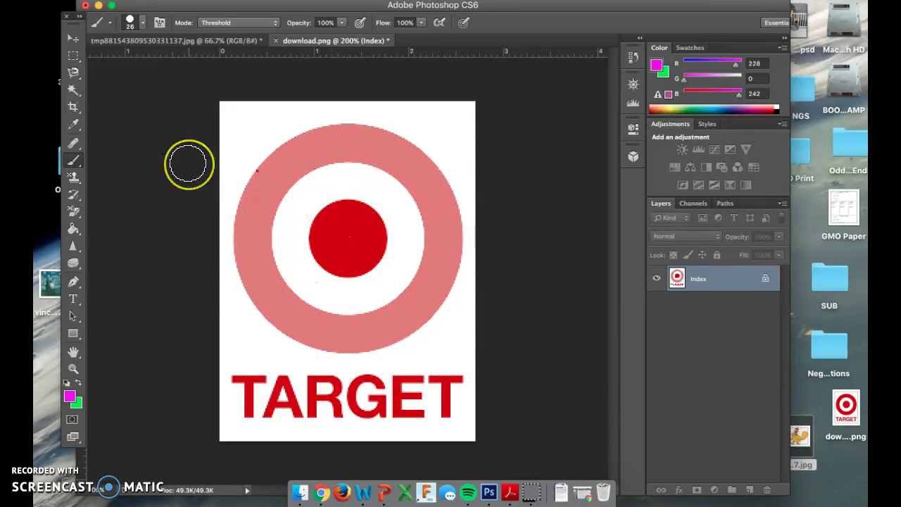
Step: Select the logo's red centre circle with the Magic Wand and paint it with the Brush tool in blue (R 0, G 40, B 242)
{"action": "key", "text": "w"}
{"action": "left_click", "coordinate": [368, 231]}
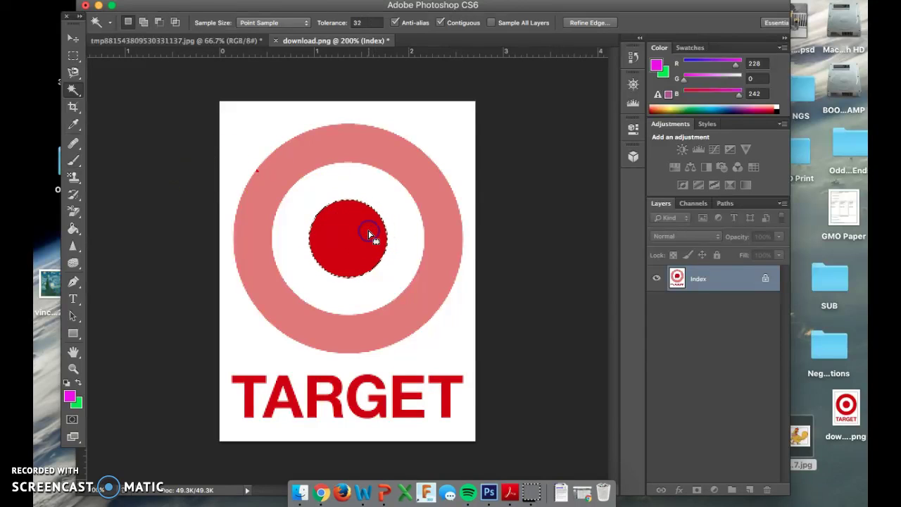
{"action": "left_click", "coordinate": [69, 397]}
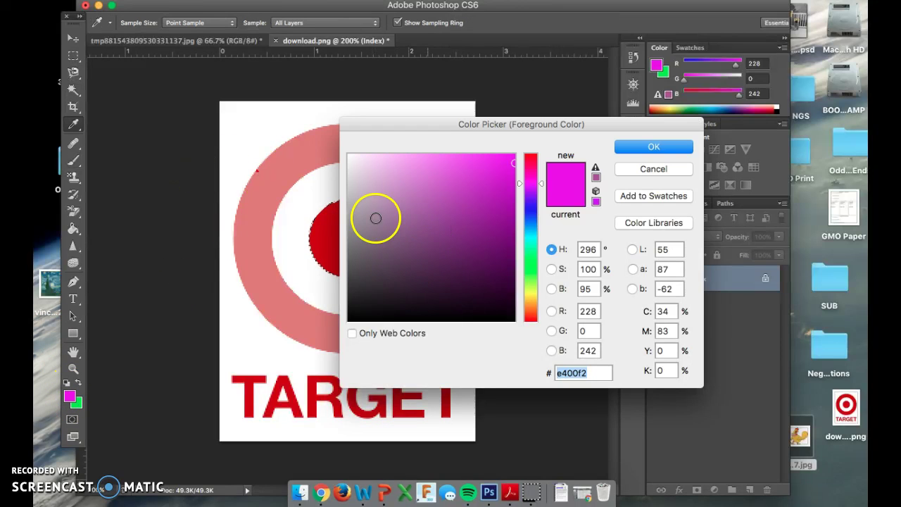
{"action": "left_click", "coordinate": [533, 215]}
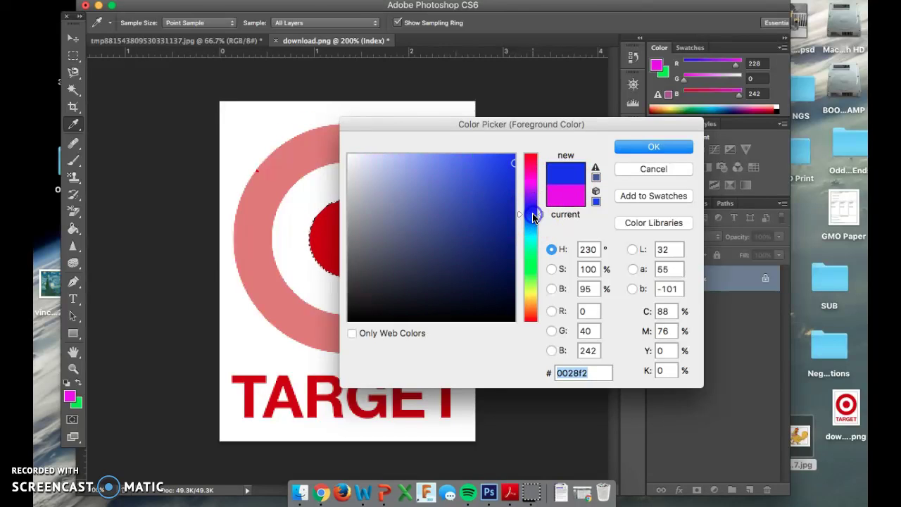
{"action": "left_click", "coordinate": [633, 146]}
{"action": "key", "text": "b"}
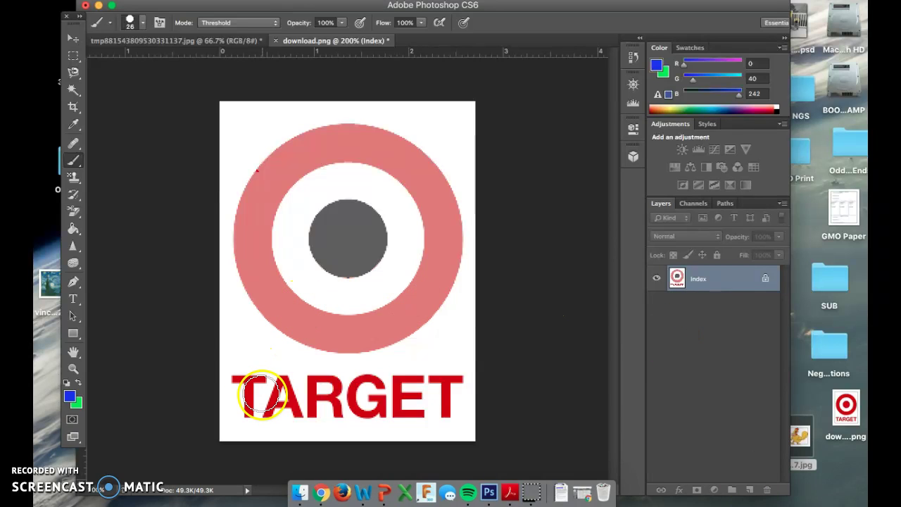
Step: Select the first letter T of the word TARGET with the Magic Wand and fill it with the foreground colour using the Paint Bucket
{"action": "key", "text": "w"}
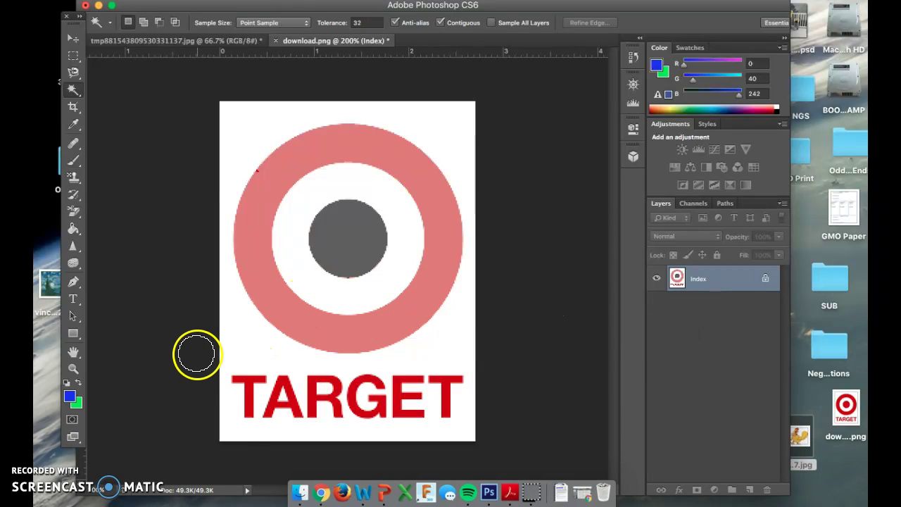
{"action": "left_click", "coordinate": [251, 397]}
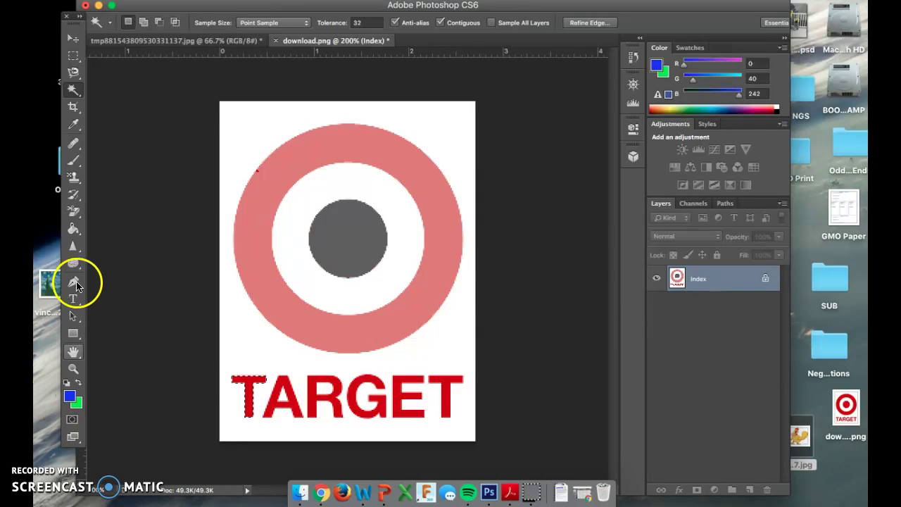
{"action": "key", "text": "g"}
{"action": "left_click", "coordinate": [247, 396]}
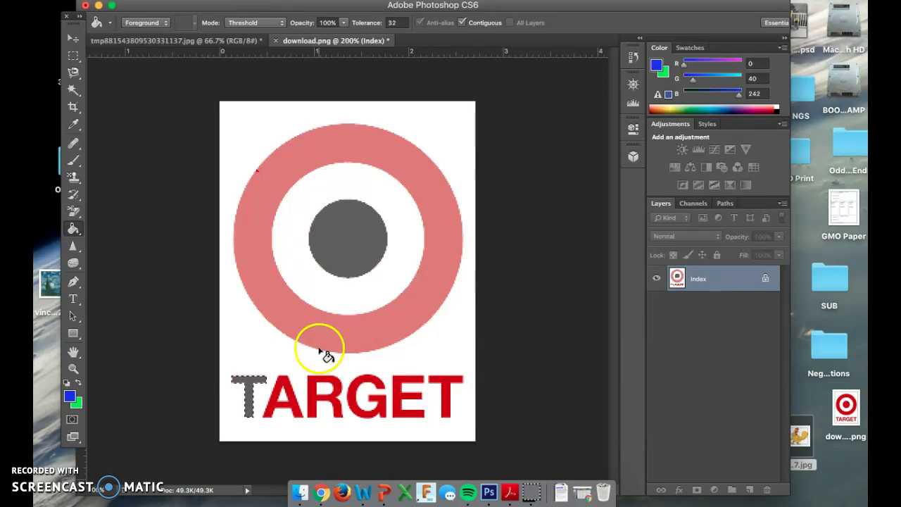
{"action": "left_click", "coordinate": [259, 390]}
Step: Return to the cartoon image and select the man's face and both fists together with the Magic Wand
{"action": "left_click", "coordinate": [205, 41]}
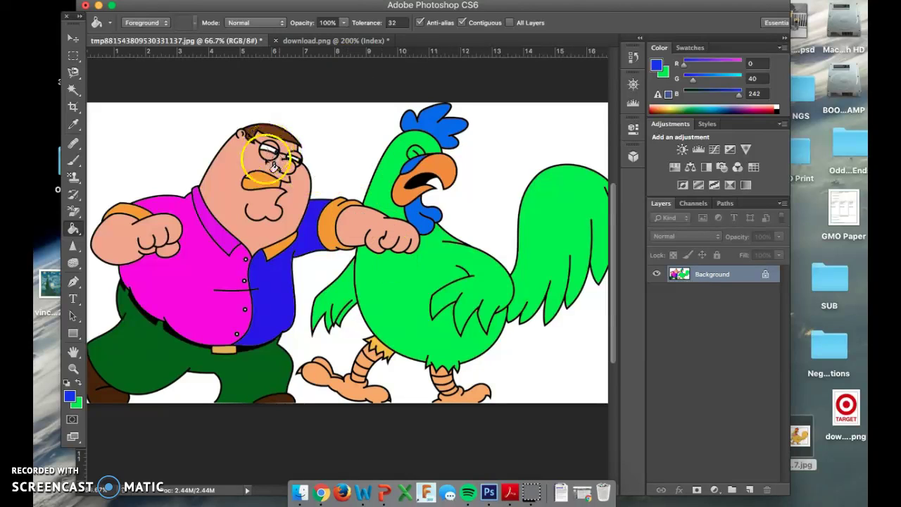
{"action": "left_click", "coordinate": [317, 44]}
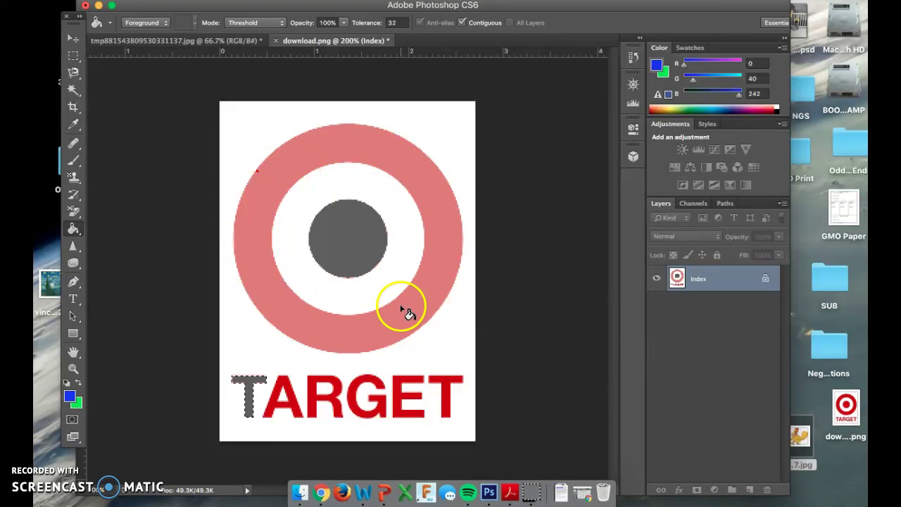
{"action": "left_click", "coordinate": [221, 41]}
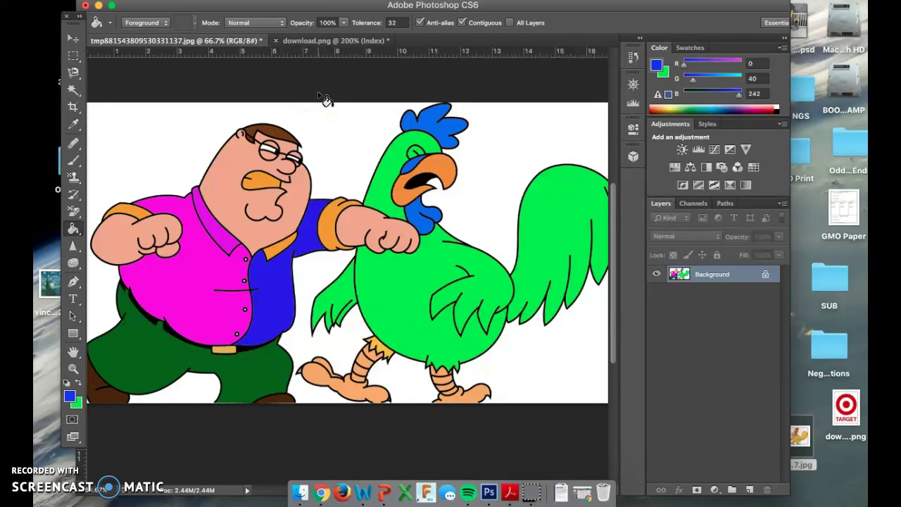
{"action": "left_click", "coordinate": [248, 164]}
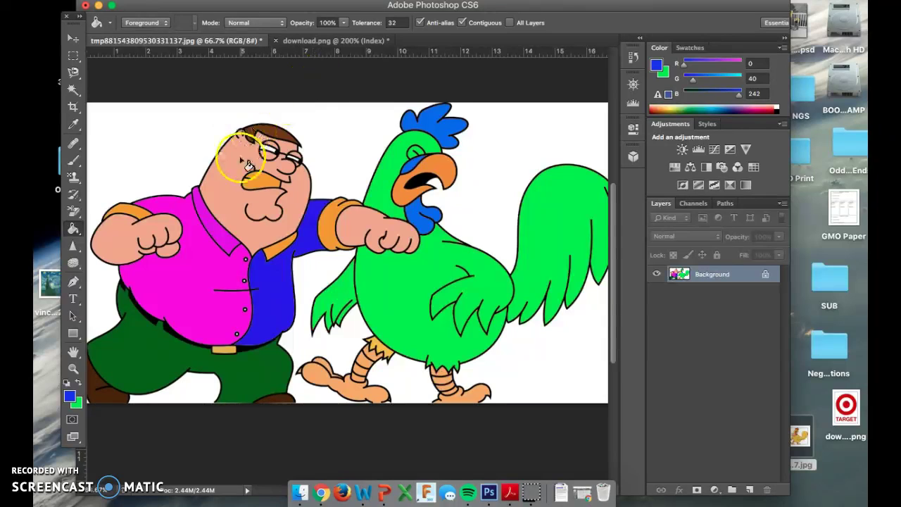
{"action": "key", "text": "w"}
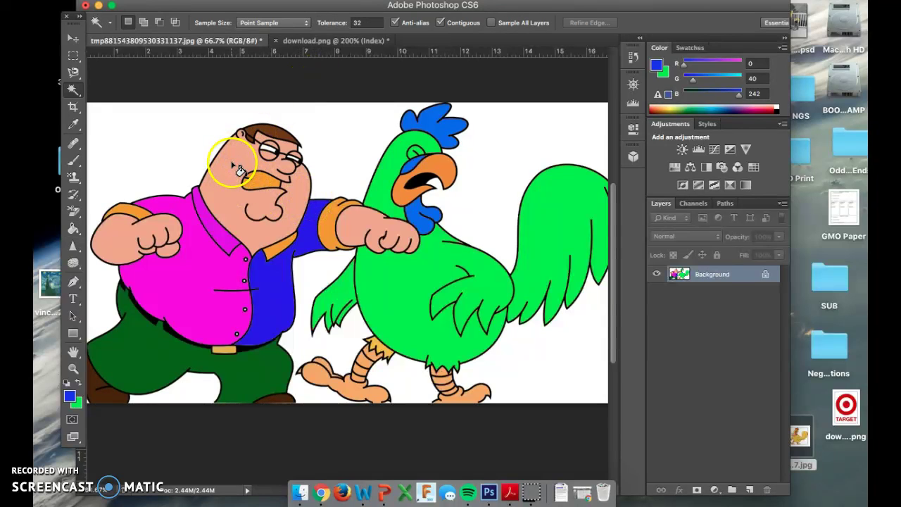
{"action": "left_click", "coordinate": [232, 181]}
{"action": "left_click", "coordinate": [114, 243], "text": "shift"}
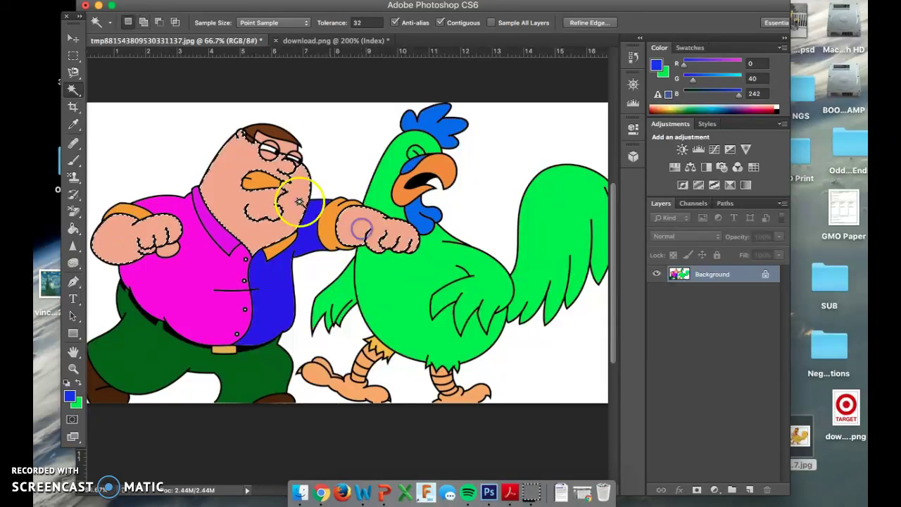
Step: Set the foreground colour to the light orange (R 245, G 169, B 94) sampled from the chicken's foot
{"action": "left_click", "coordinate": [69, 397]}
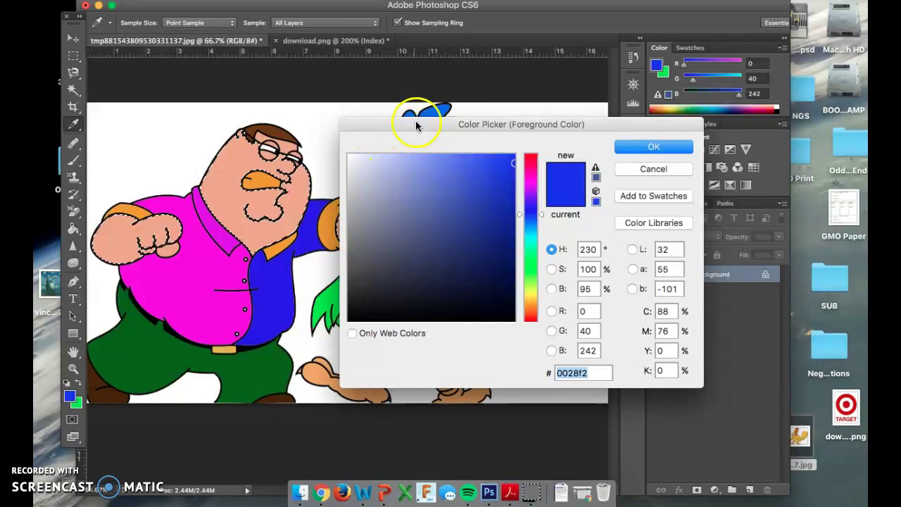
{"action": "left_click", "coordinate": [317, 369]}
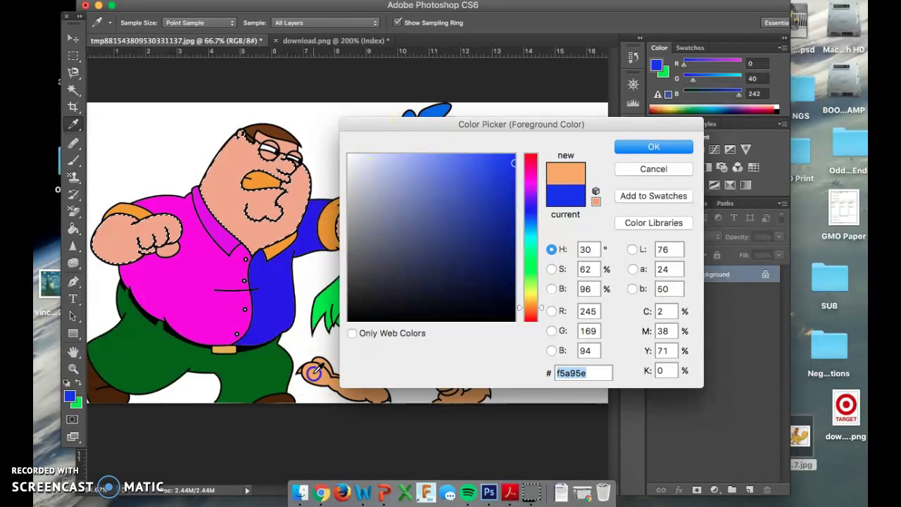
{"action": "left_click", "coordinate": [637, 146]}
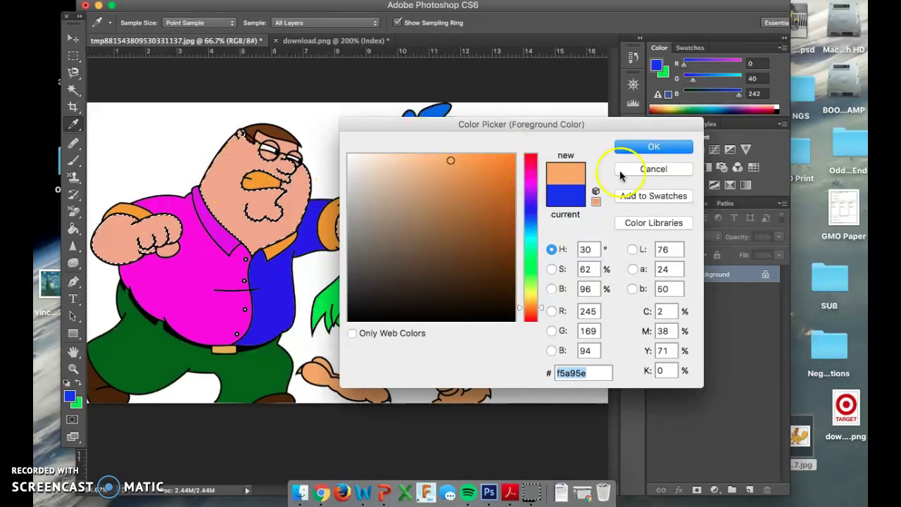
{"action": "left_click", "coordinate": [646, 147]}
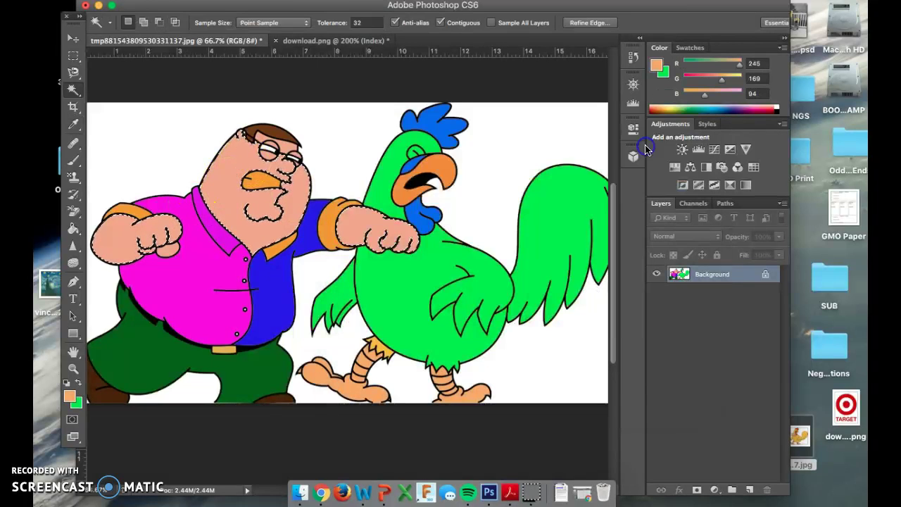
Step: Fill the selected face and both fists with the foreground colour using the Paint Bucket, and deselect
{"action": "key", "text": "g"}
{"action": "left_click", "coordinate": [229, 185]}
{"action": "left_click", "coordinate": [366, 229]}
{"action": "left_click", "coordinate": [131, 235]}
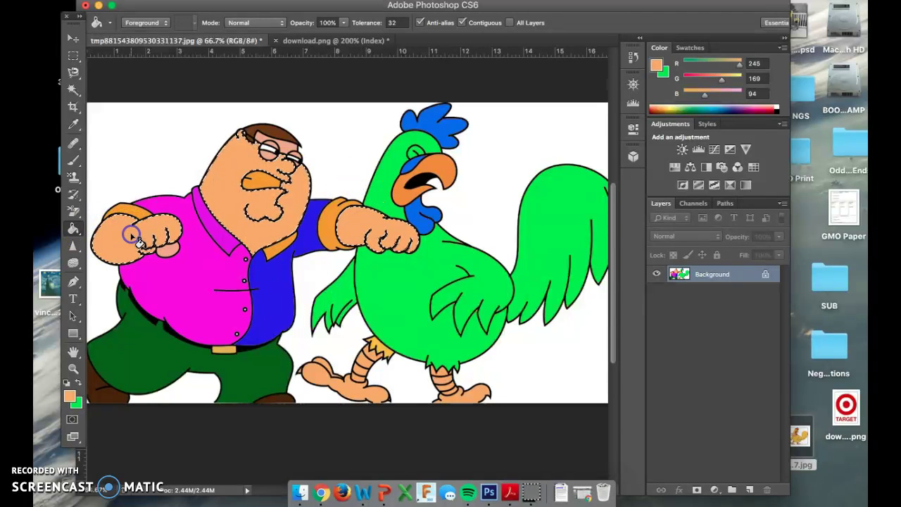
{"action": "key", "text": "super+d"}
Step: Try to select the man's eyelids inside his glasses with the Magic Wand, and drop the selection
{"action": "key", "text": "w"}
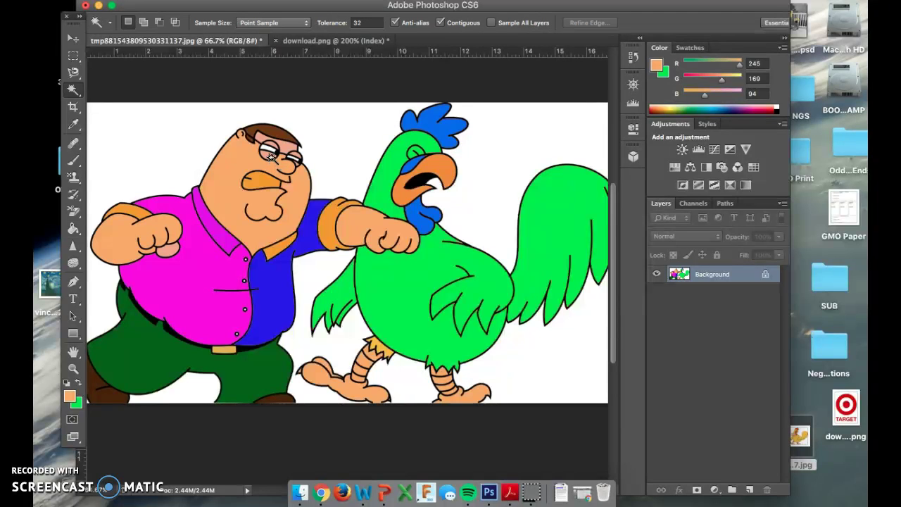
{"action": "left_click", "coordinate": [272, 146]}
{"action": "scroll", "coordinate": [270, 162], "scroll_direction": "up", "scroll_amount": 3}
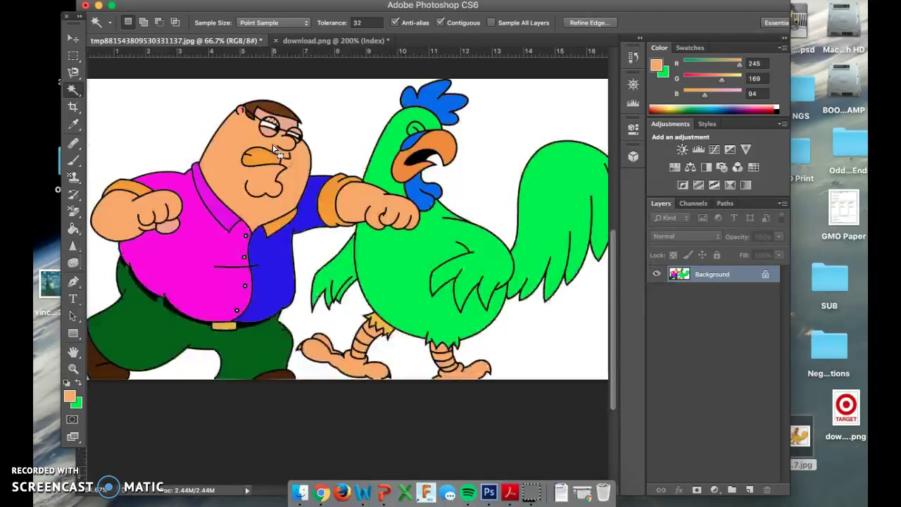
{"action": "key", "text": "super+equal"}
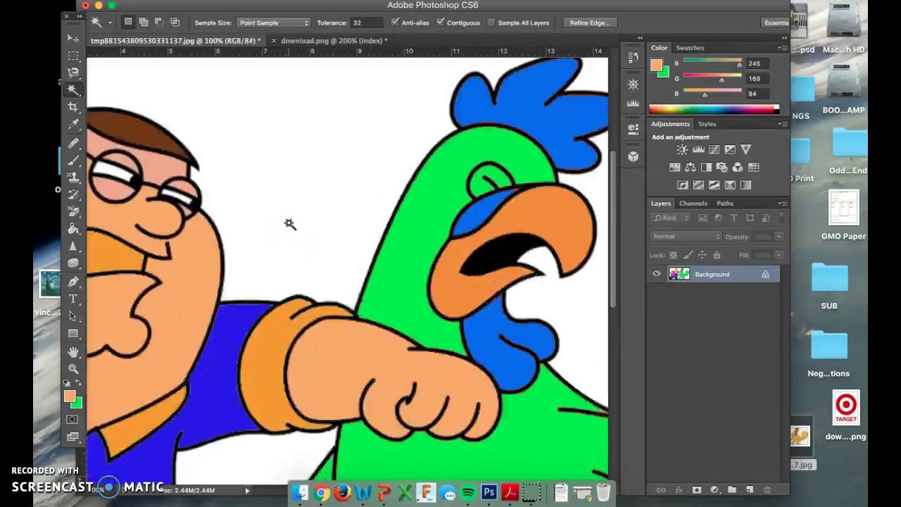
{"action": "left_click", "coordinate": [185, 185]}
{"action": "key", "text": "super+equal"}
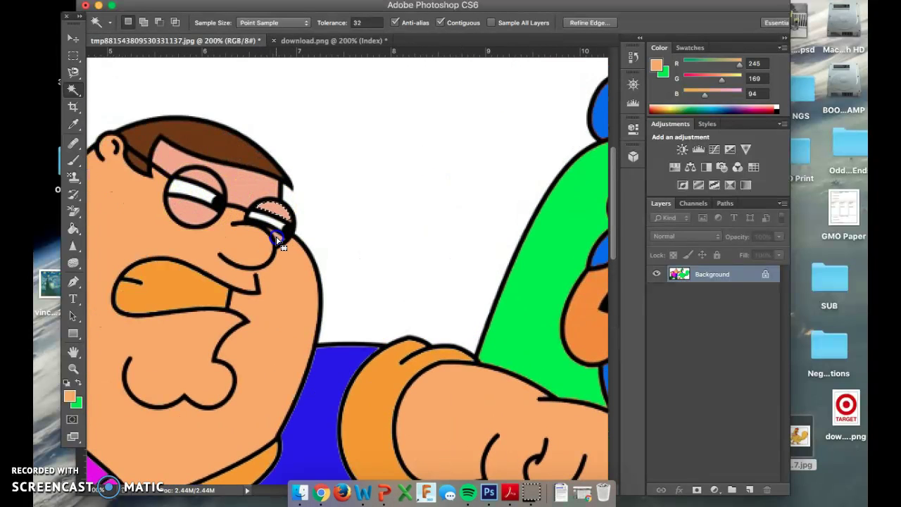
{"action": "key", "text": "shift"}
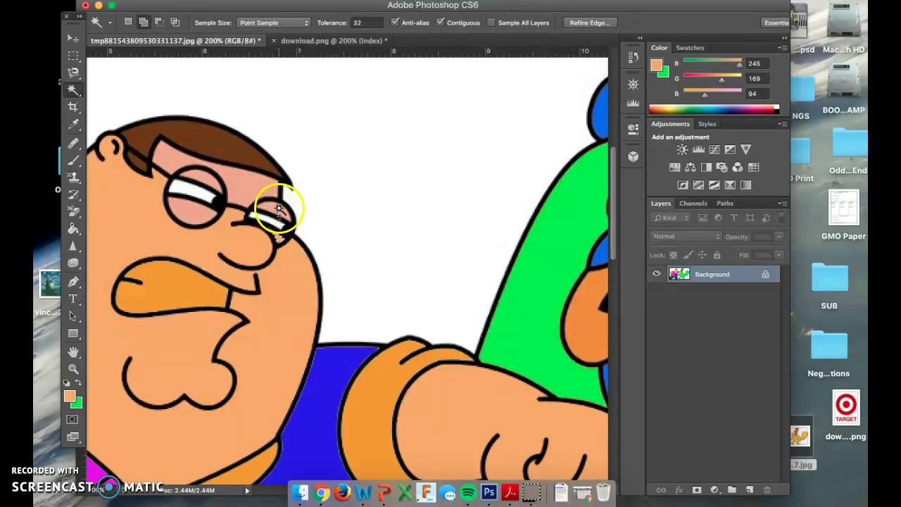
{"action": "left_click", "coordinate": [197, 186], "text": "shift"}
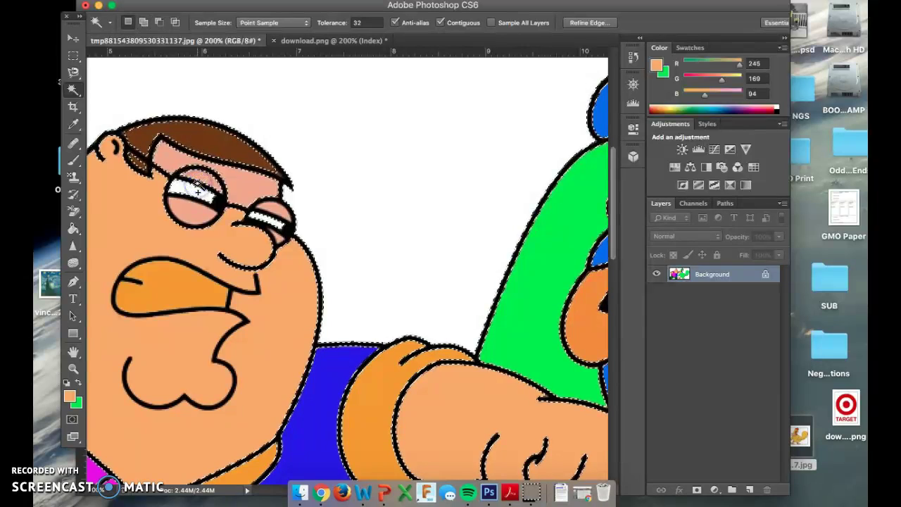
{"action": "key", "text": "super+d"}
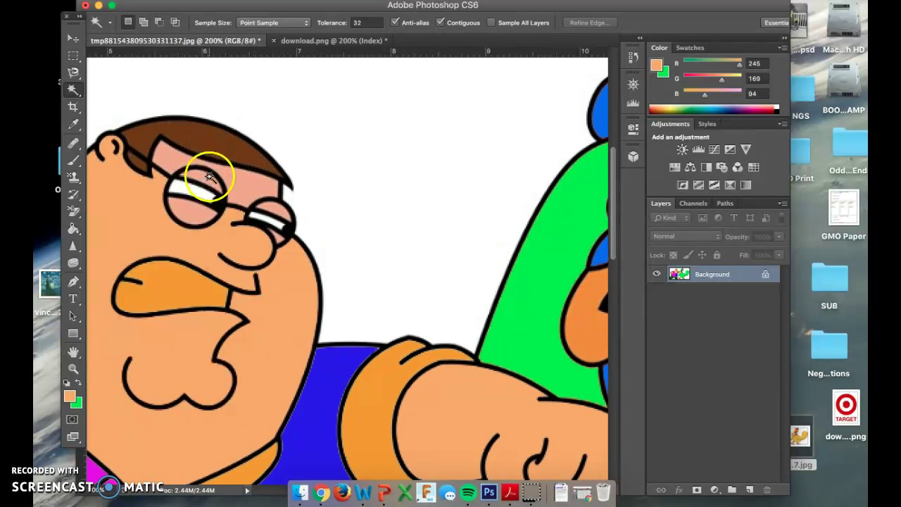
Step: Select the upper and lower eyelids in both lenses with the Magic Wand and set the foreground colour to light blue (R 94, G 154, B 245)
{"action": "left_click", "coordinate": [198, 215], "text": "shift"}
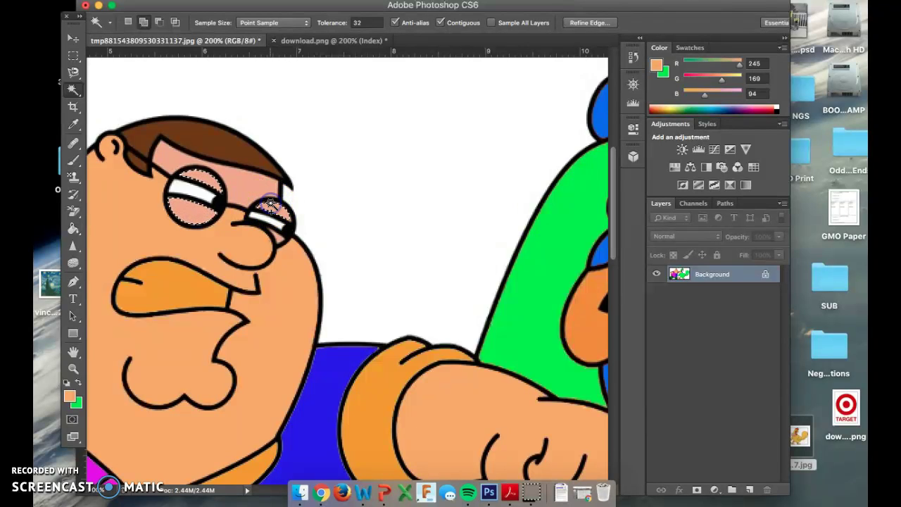
{"action": "left_click", "coordinate": [280, 239], "text": "shift"}
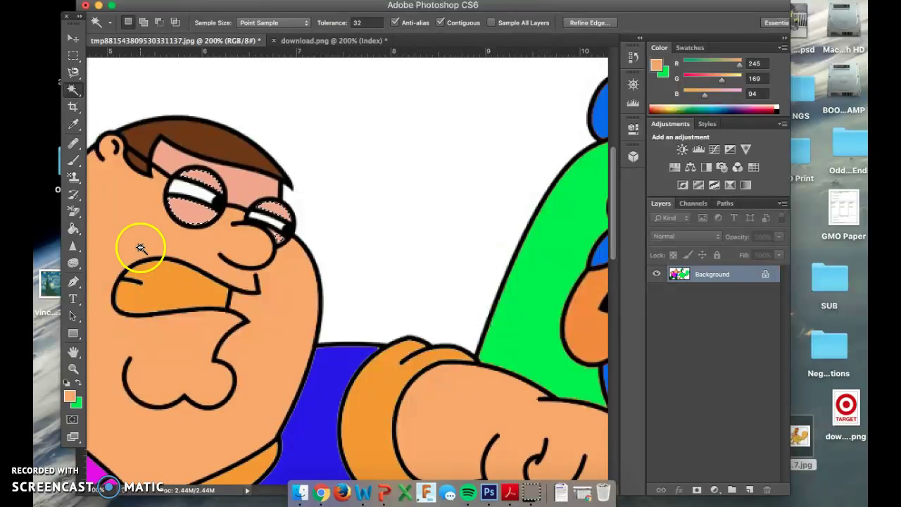
{"action": "left_click", "coordinate": [70, 396]}
{"action": "left_click", "coordinate": [531, 220]}
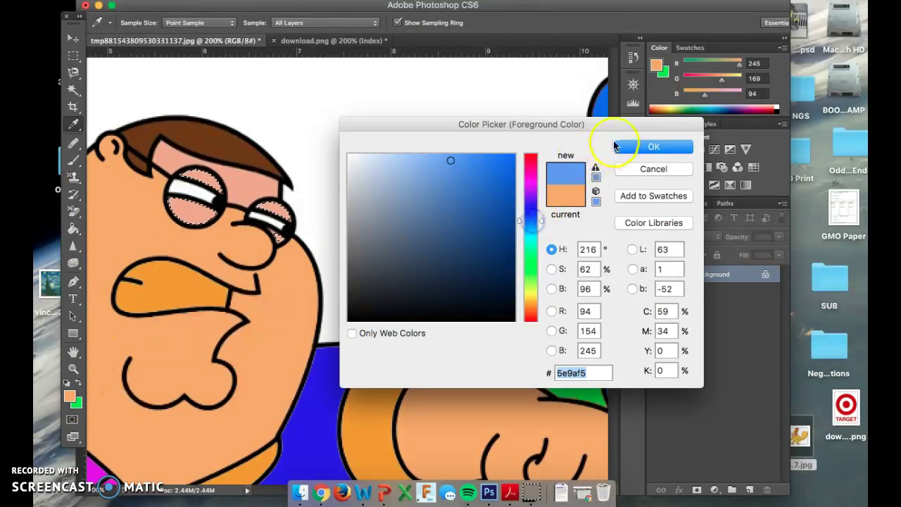
{"action": "left_click", "coordinate": [636, 147]}
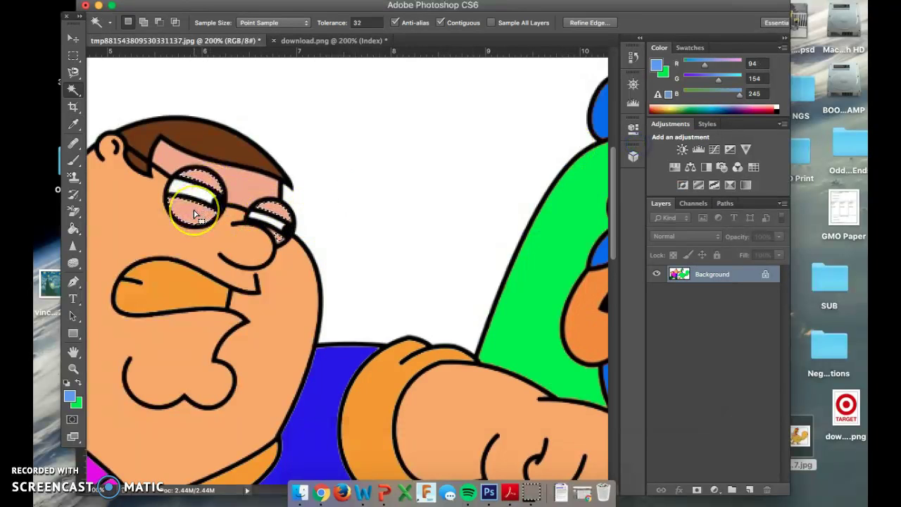
Step: Fill the larger lens's lower eyelid with the light blue and its upper eyelid with purple (R 190, G 94, B 245)
{"action": "key", "text": "g"}
{"action": "left_click", "coordinate": [70, 397]}
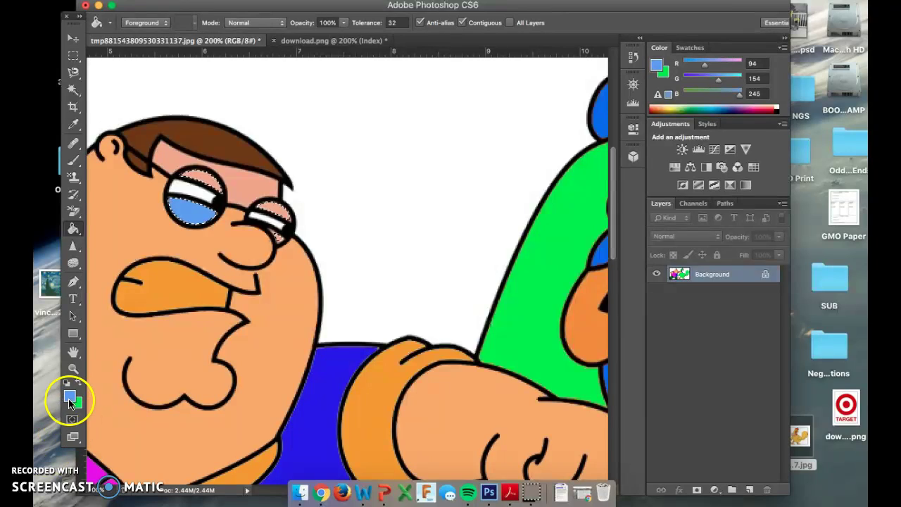
{"action": "left_click", "coordinate": [522, 191]}
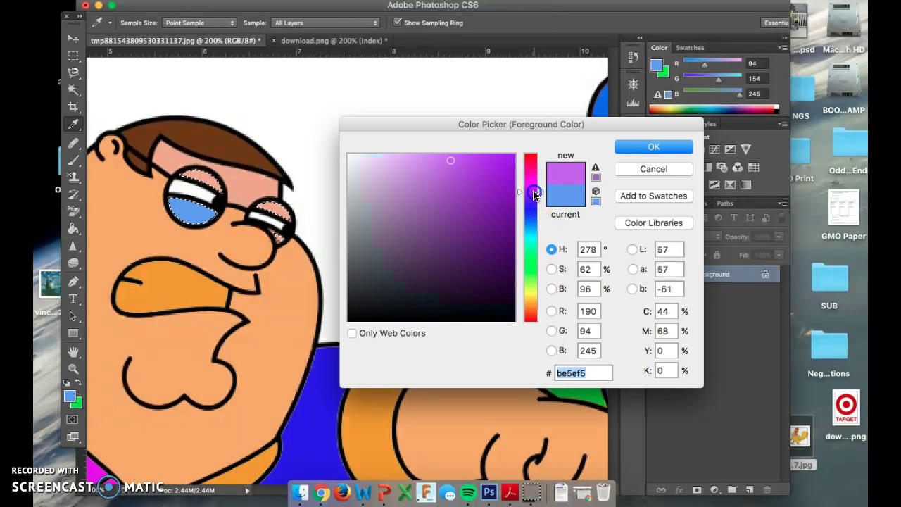
{"action": "left_click", "coordinate": [651, 148]}
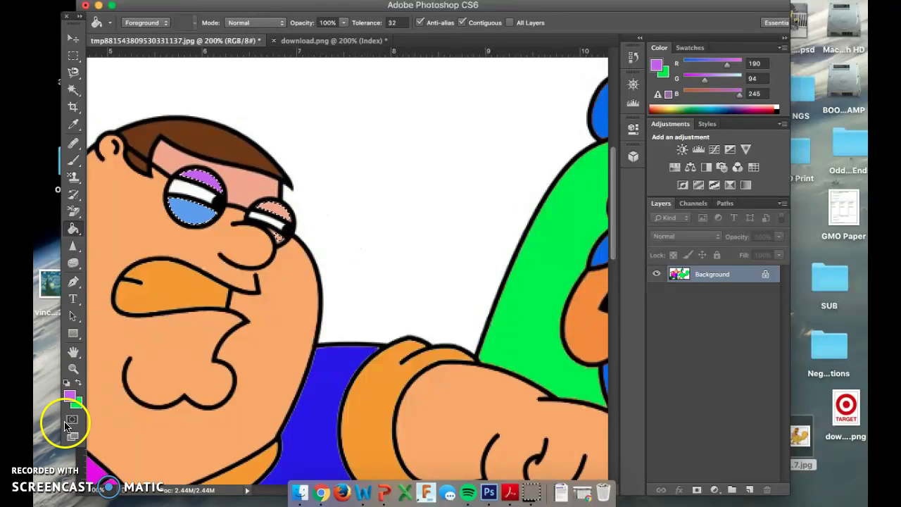
Step: Set the foreground colour to salmon (R 245, G 122, B 94) and fill both eyelid areas in the smaller lens with the Paint Bucket
{"action": "left_click", "coordinate": [71, 398]}
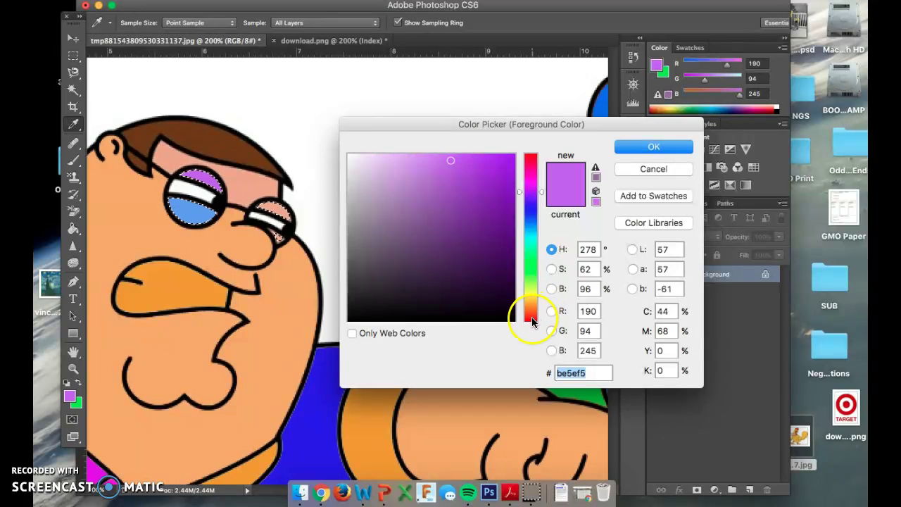
{"action": "left_click", "coordinate": [532, 316]}
{"action": "left_click", "coordinate": [654, 146]}
{"action": "key", "text": "g"}
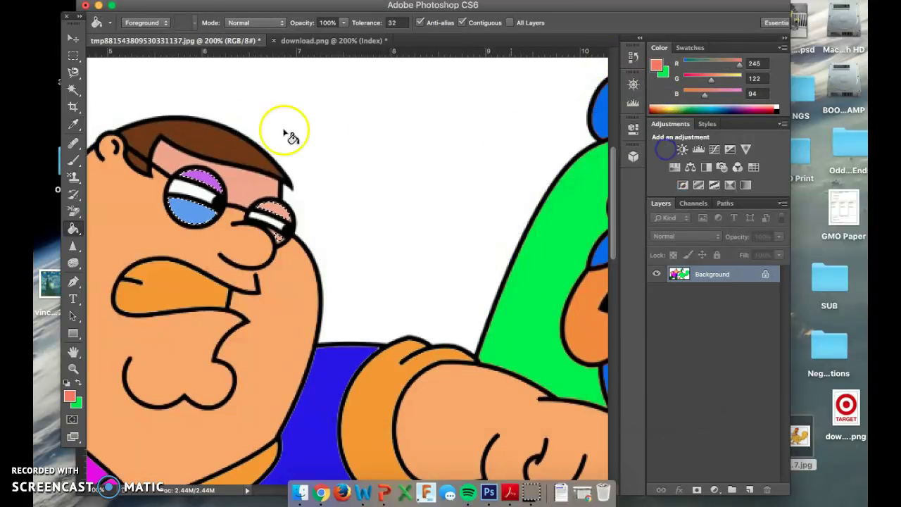
{"action": "left_click", "coordinate": [276, 206]}
{"action": "left_click", "coordinate": [278, 238]}
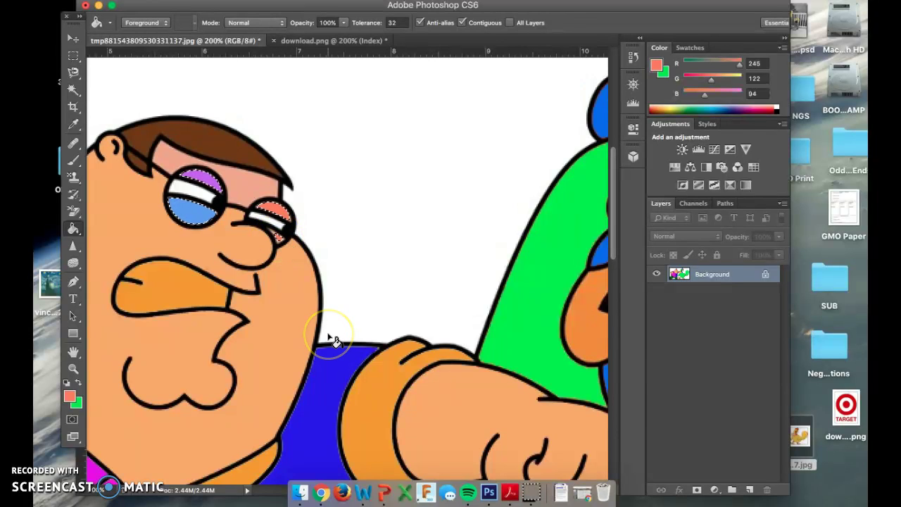
{"action": "key", "text": "super+minus"}
{"action": "key", "text": "super+minus"}
{"action": "key", "text": "super+minus"}
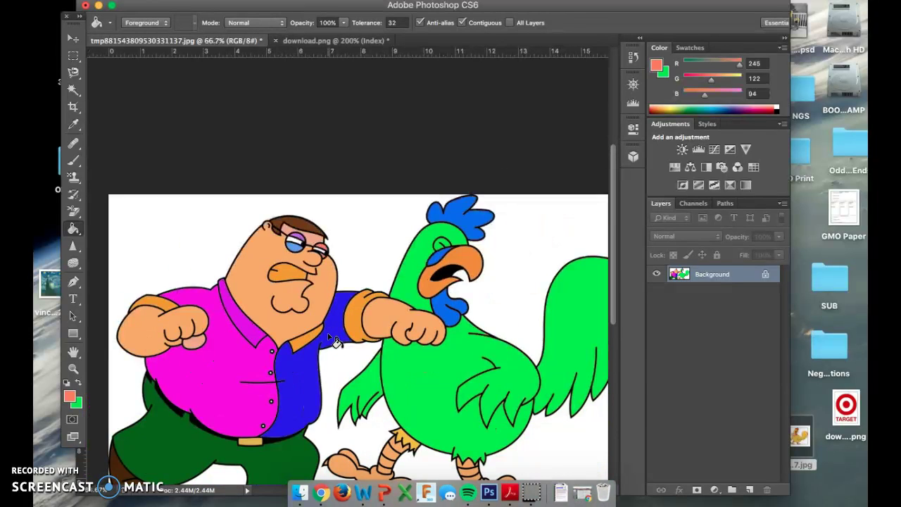